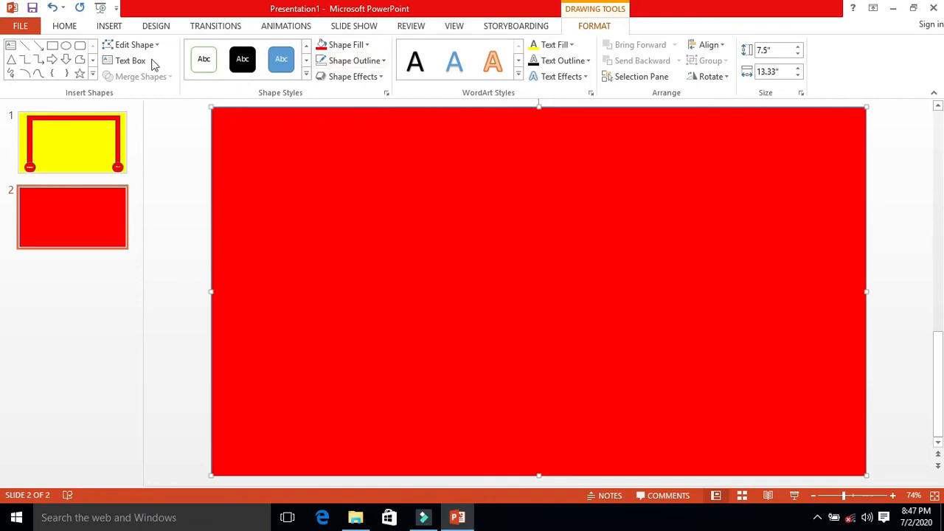
- Add a text box near the top of the red slide containing "YOU FAILED"
{"action": "left_click", "coordinate": [15, 46]}
{"action": "left_click", "coordinate": [11, 46]}
{"action": "left_click_drag", "start_coordinate": [478, 191], "coordinate": [402, 184]}
{"action": "left_click", "coordinate": [195, 119]}
{"action": "left_click", "coordinate": [579, 49]}
{"action": "mouse_move", "coordinate": [291, 148]}
{"action": "left_mouse_down"}
{"action": "mouse_move", "coordinate": [428, 194]}
{"action": "mouse_move", "coordinate": [615, 231]}
{"action": "left_mouse_up"}
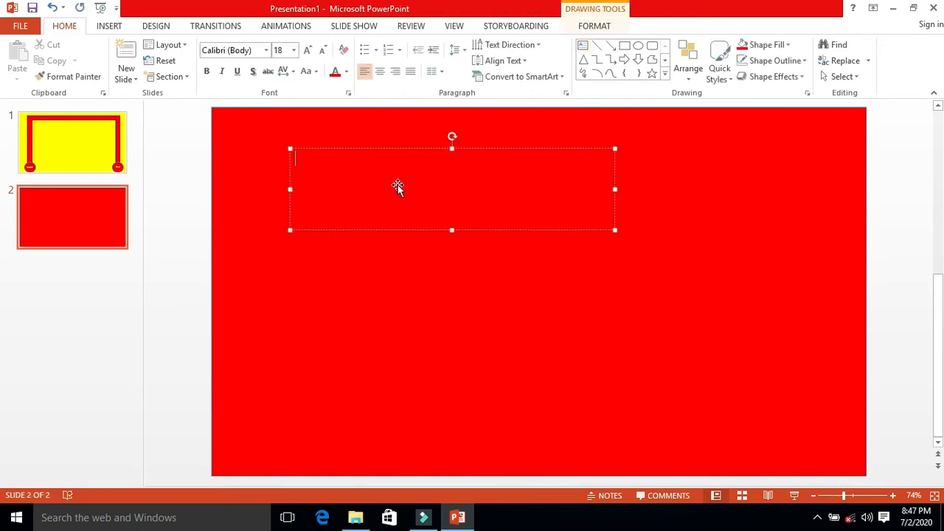
{"action": "type", "text": "YOU"}
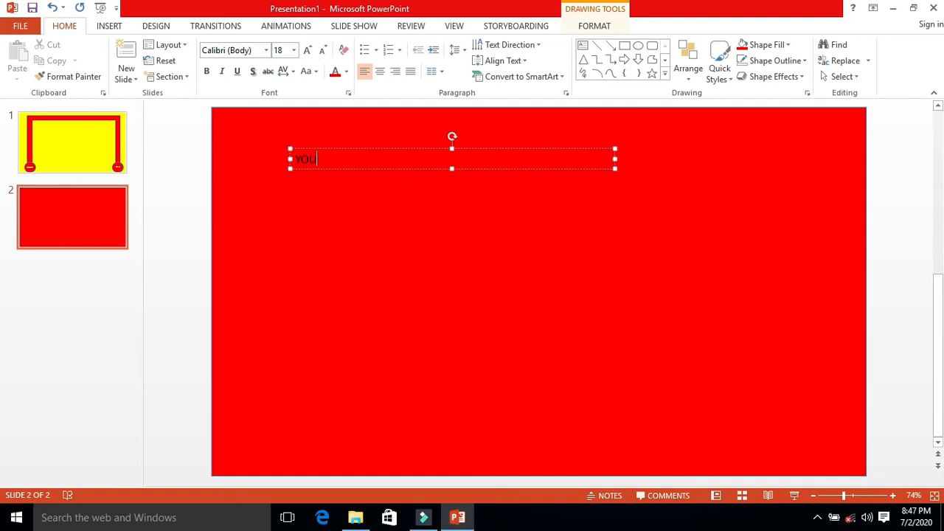
{"action": "type", "text": " FAILED"}
- Enlarge the "YOU FAILED" text to 138 pt and widen its text box so the words fit on one line
{"action": "left_click", "coordinate": [397, 144]}
{"action": "left_click", "coordinate": [385, 160]}
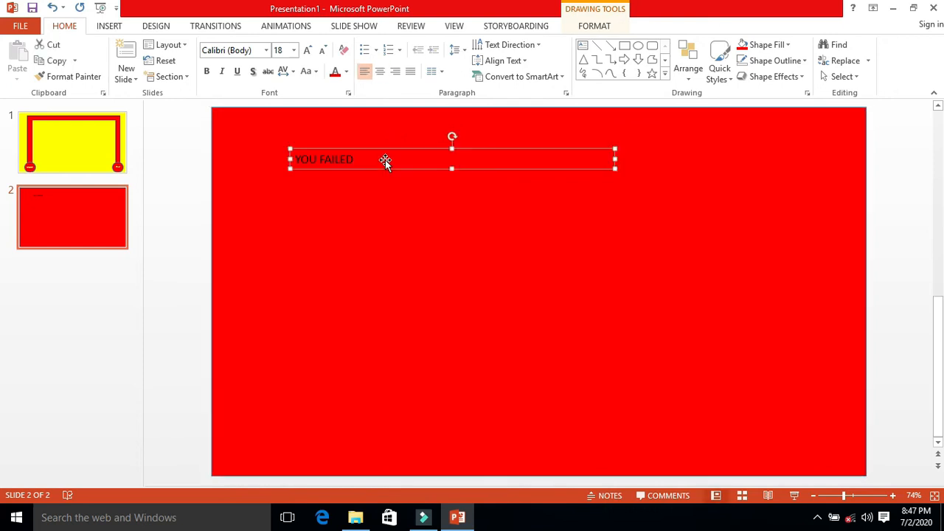
{"action": "left_click", "coordinate": [309, 50]}
{"action": "left_click", "coordinate": [309, 50]}
{"action": "left_click", "coordinate": [308, 50]}
{"action": "left_click", "coordinate": [308, 50]}
{"action": "left_click", "coordinate": [308, 50]}
{"action": "left_click", "coordinate": [308, 50]}
{"action": "left_click", "coordinate": [308, 50]}
{"action": "left_click", "coordinate": [308, 50]}
{"action": "left_click", "coordinate": [309, 50]}
{"action": "left_click", "coordinate": [309, 50]}
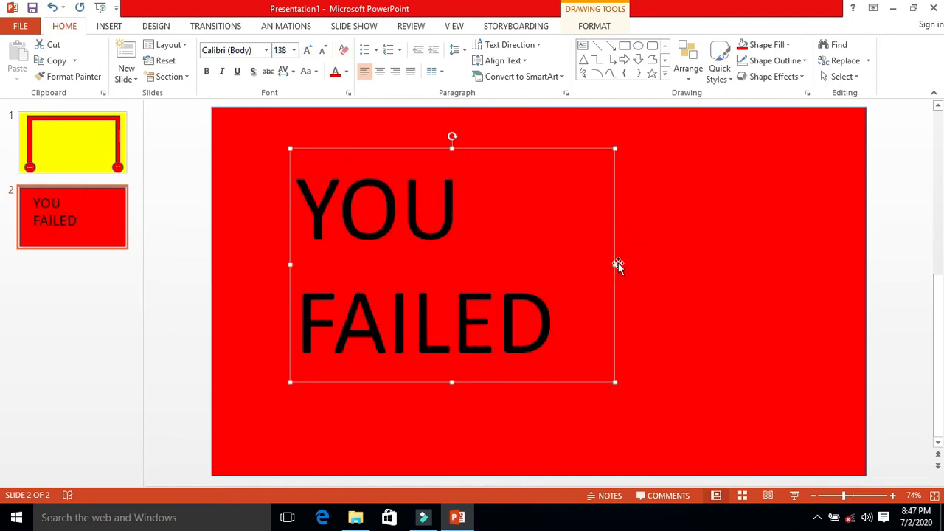
{"action": "left_click_drag", "start_coordinate": [613, 263], "coordinate": [732, 263]}
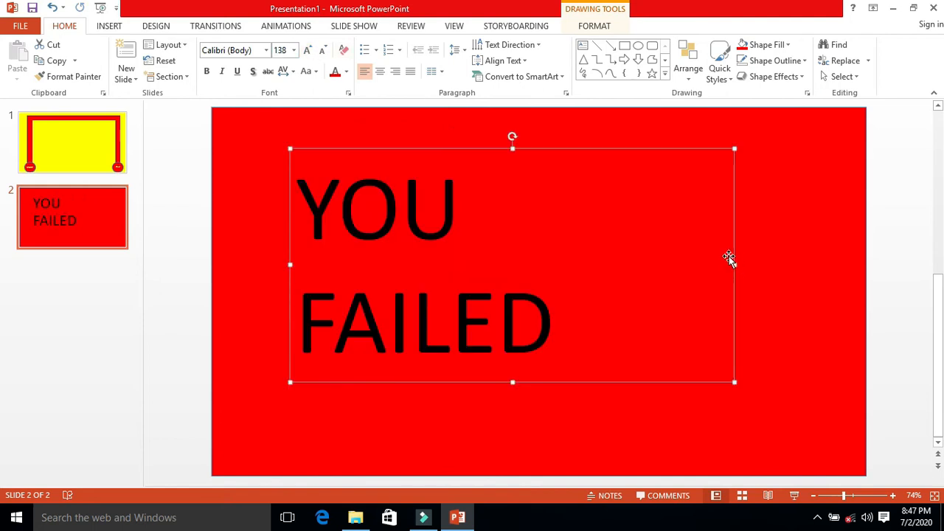
{"action": "left_click_drag", "start_coordinate": [805, 274], "coordinate": [766, 263]}
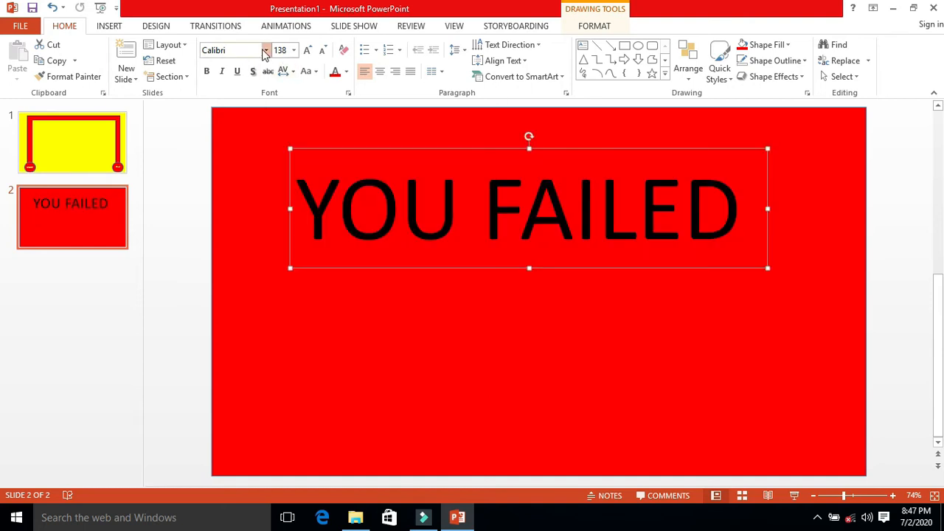
- Change the "YOU FAILED" font to Bauhaus 93 and widen its text box to about 11.13" to keep one line
{"action": "left_click", "coordinate": [266, 50]}
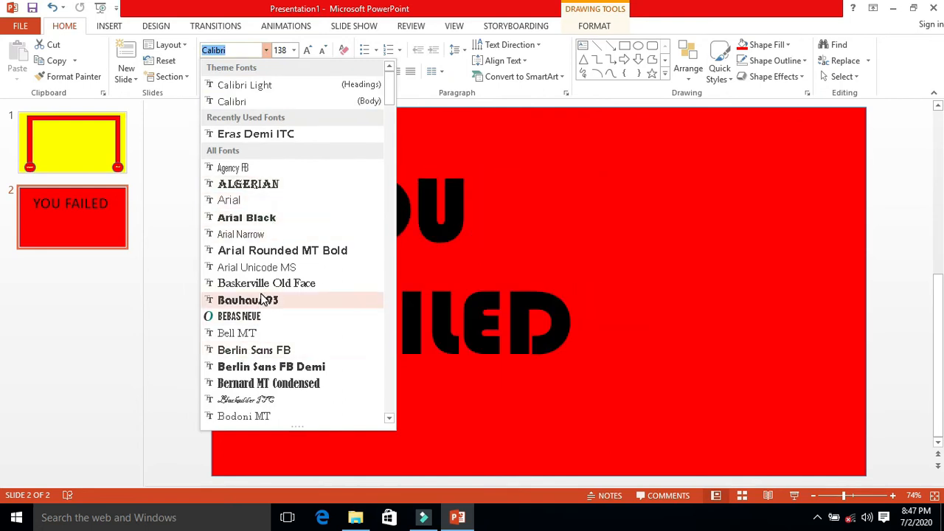
{"action": "left_click", "coordinate": [258, 300]}
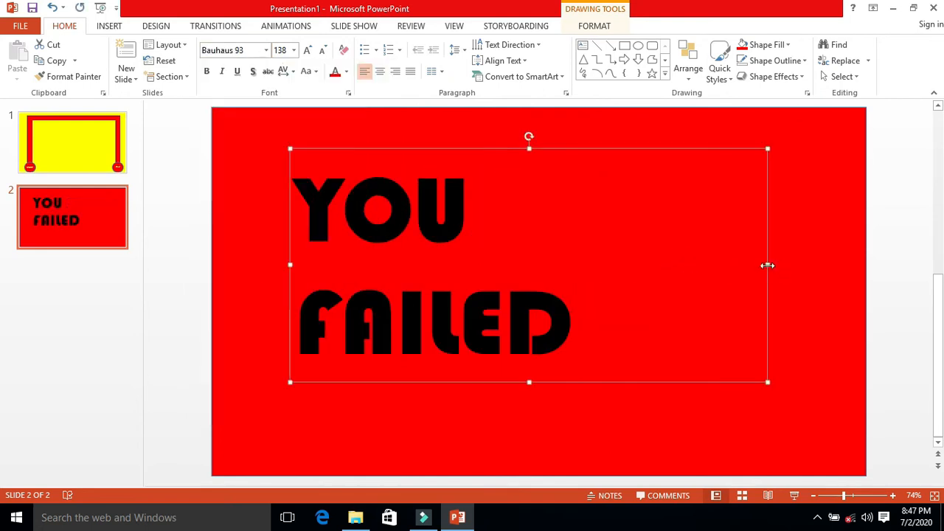
{"action": "left_click_drag", "start_coordinate": [768, 266], "coordinate": [836, 261]}
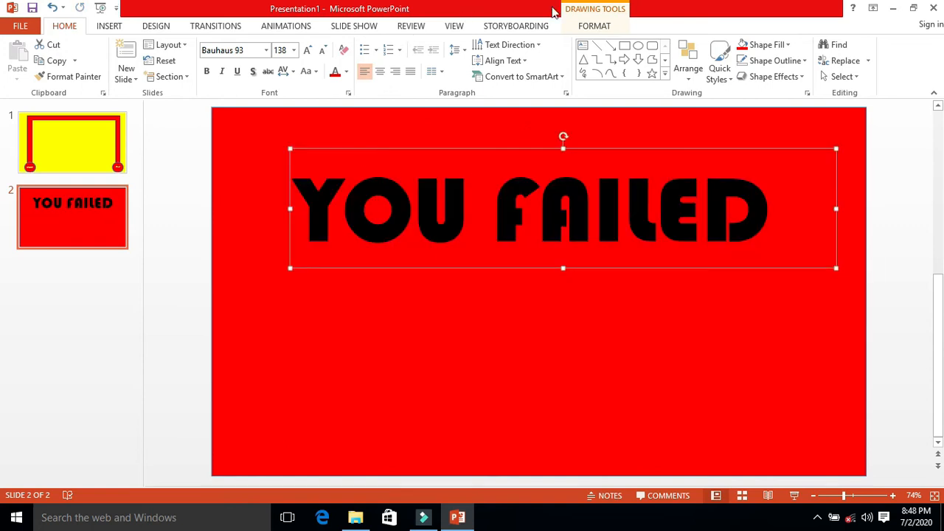
- Fill the "YOU FAILED" text box with standard green
{"action": "left_click", "coordinate": [594, 26]}
{"action": "left_click", "coordinate": [366, 44]}
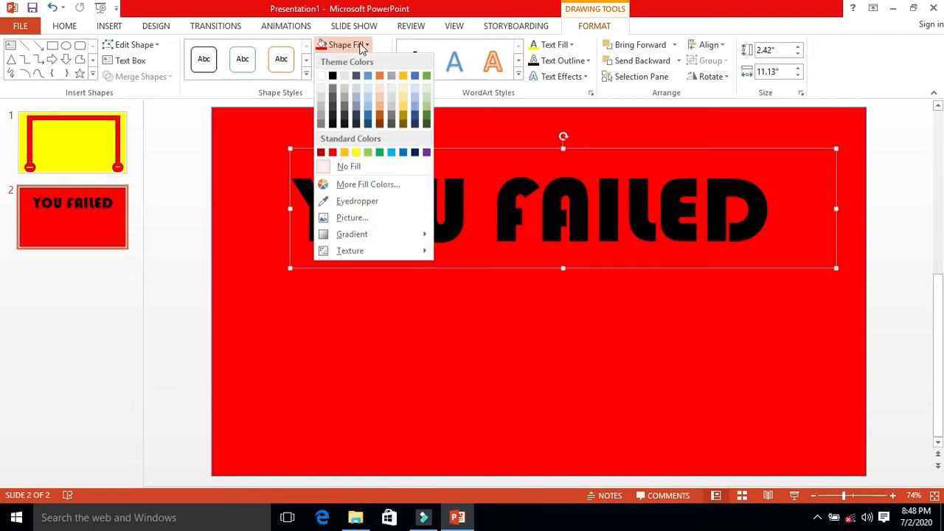
{"action": "left_click", "coordinate": [378, 153]}
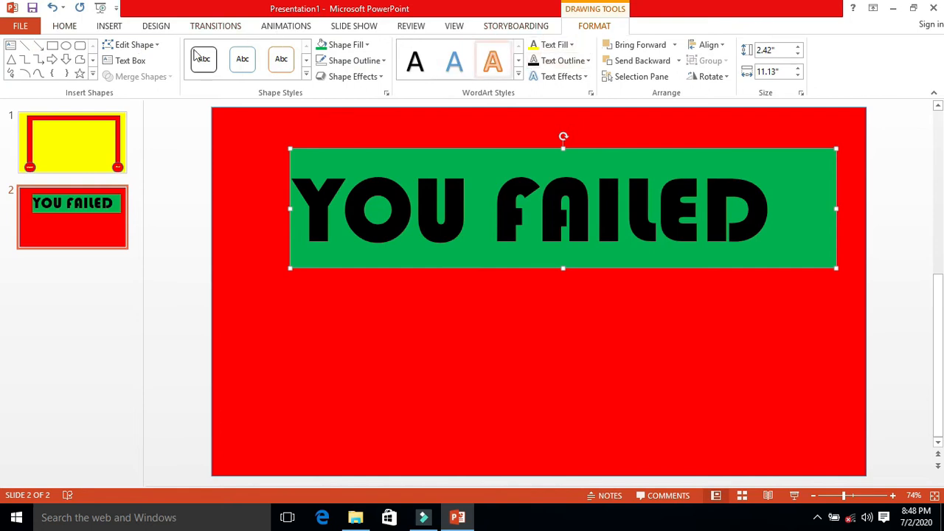
- Draw a rounded rectangle about 4.83" wide and 1.24" high below the heading and fill it with standard green
{"action": "left_click", "coordinate": [53, 46]}
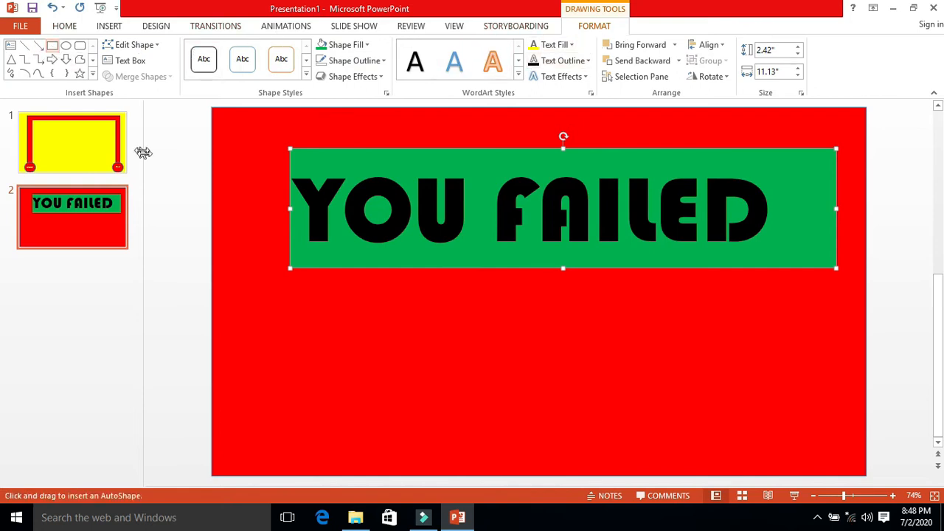
{"action": "left_click", "coordinate": [79, 46]}
{"action": "left_click_drag", "start_coordinate": [394, 310], "coordinate": [632, 409]}
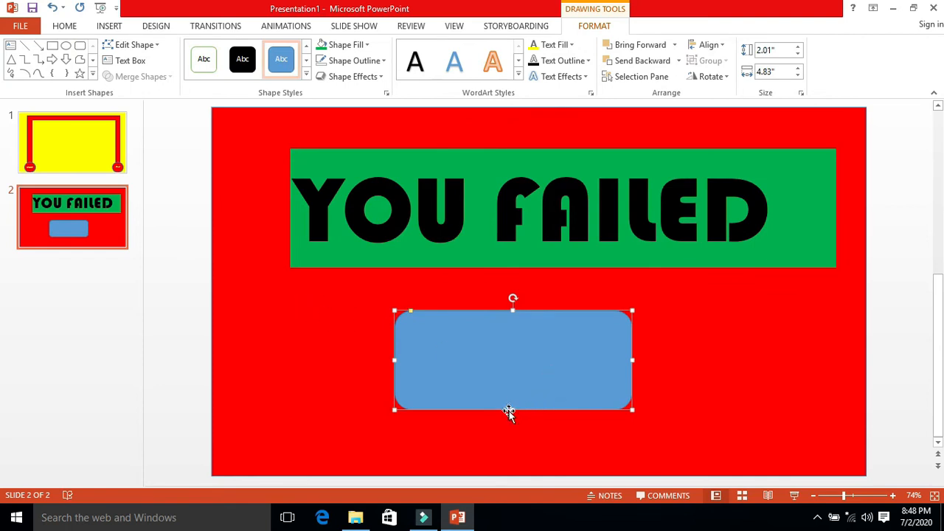
{"action": "left_click_drag", "start_coordinate": [510, 411], "coordinate": [507, 371]}
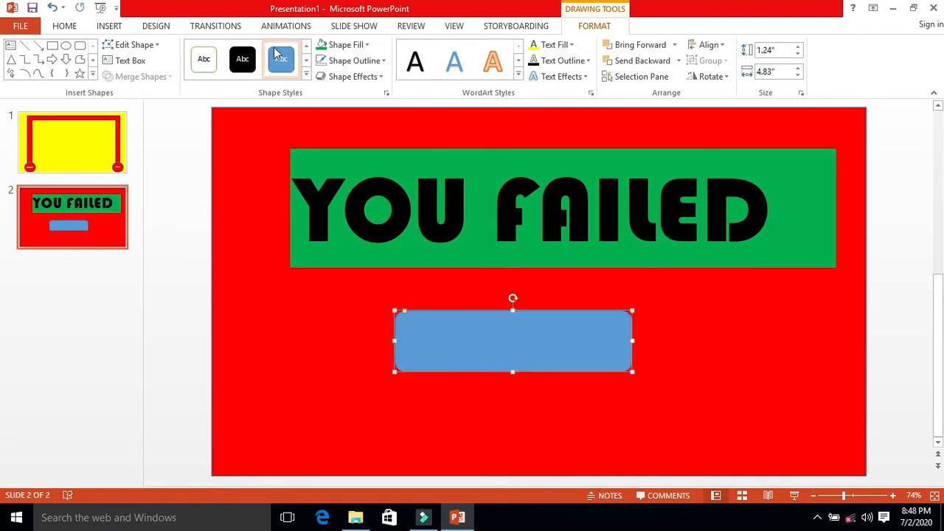
{"action": "left_click", "coordinate": [361, 45]}
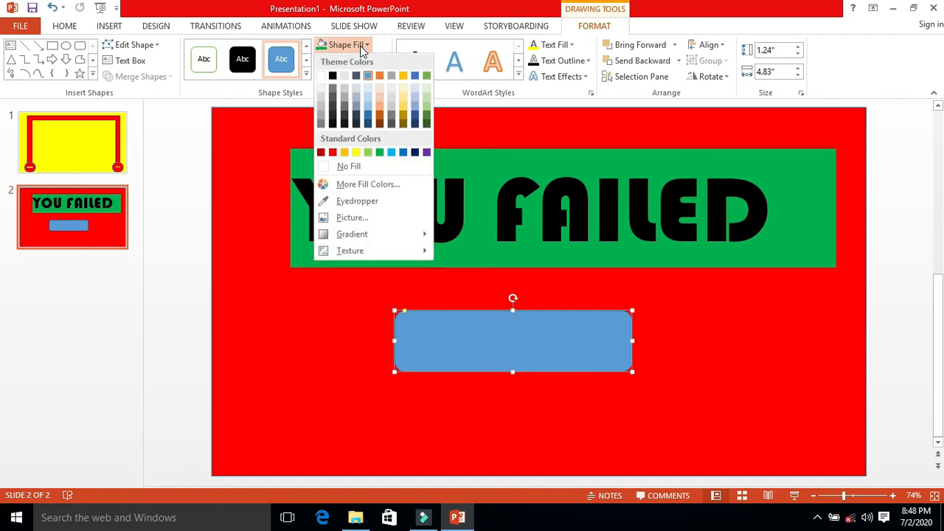
{"action": "left_click", "coordinate": [380, 153]}
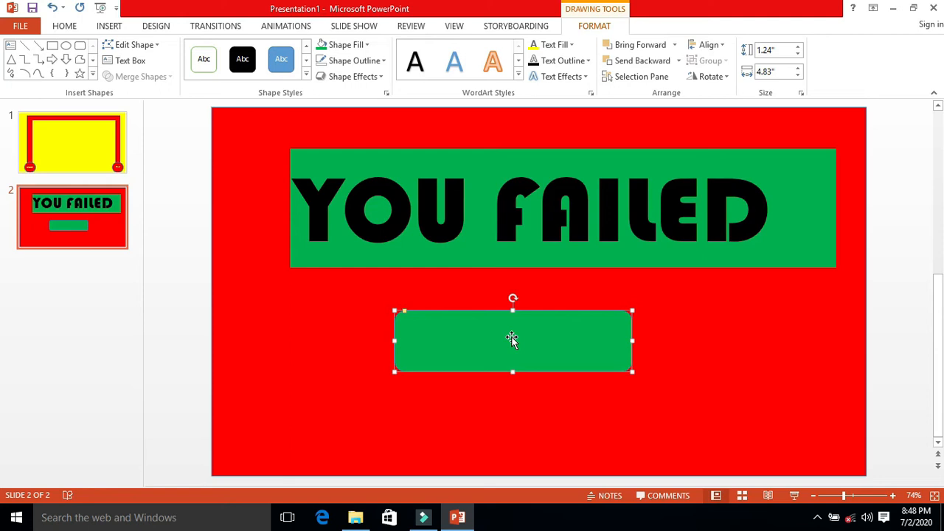
- Label the rounded rectangle "Restart" and give the text a yellow fill with a black outline
{"action": "type", "text": "Restart"}
{"action": "left_click_drag", "start_coordinate": [530, 341], "coordinate": [511, 345]}
{"action": "left_click", "coordinate": [533, 343]}
{"action": "left_click_drag", "start_coordinate": [532, 341], "coordinate": [472, 344]}
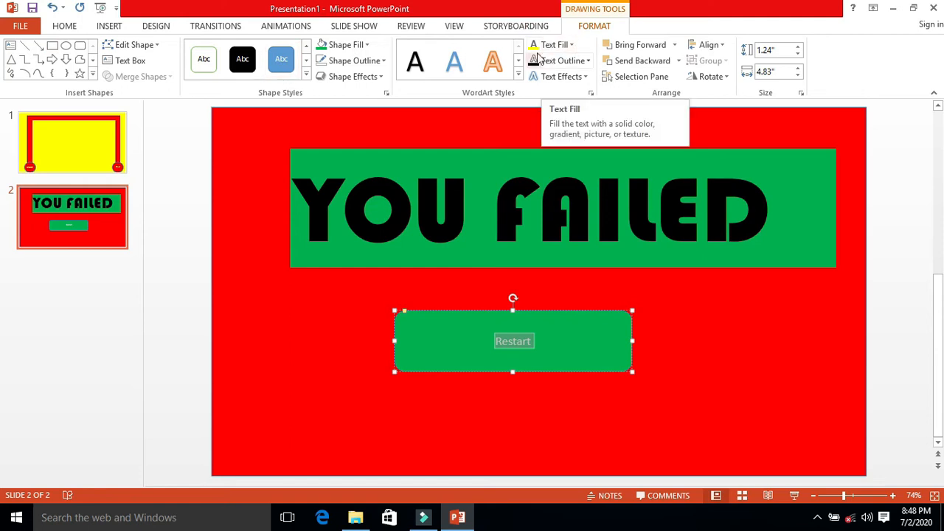
{"action": "left_click", "coordinate": [535, 48]}
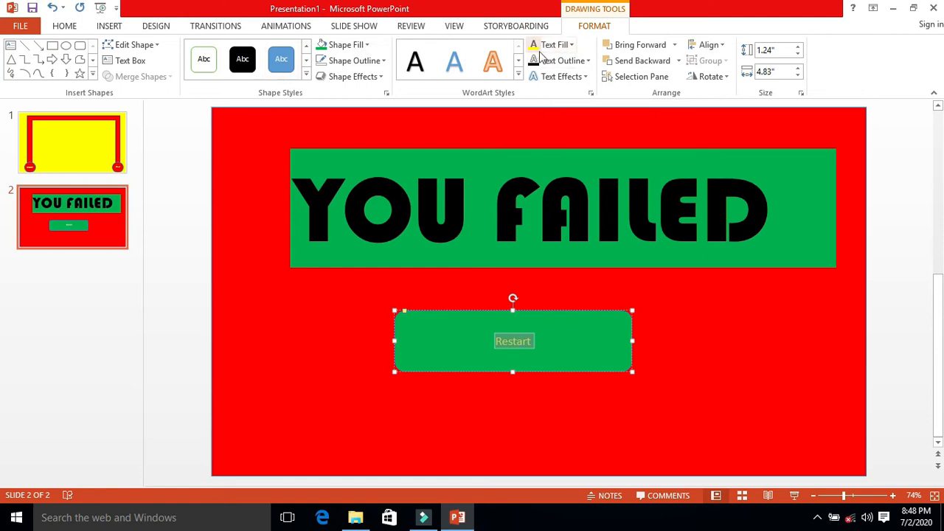
{"action": "left_click", "coordinate": [533, 63]}
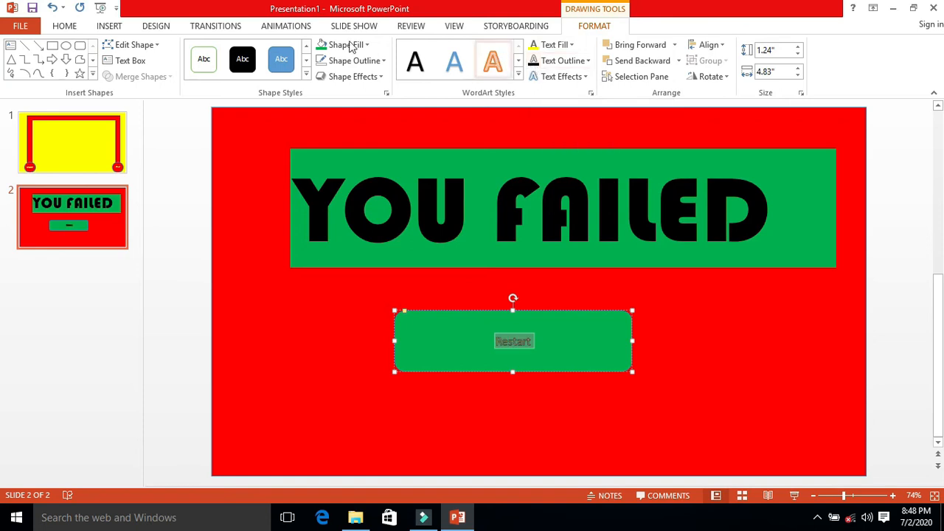
- Set the "Restart" label to 88 pt in the Berlin Sans FB font
{"action": "left_click", "coordinate": [65, 26]}
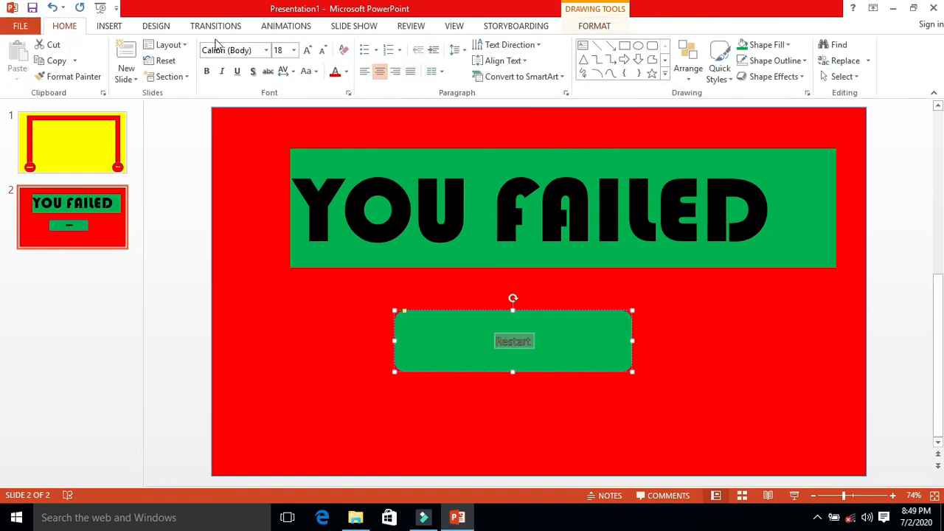
{"action": "left_click", "coordinate": [307, 49]}
{"action": "left_click", "coordinate": [308, 50]}
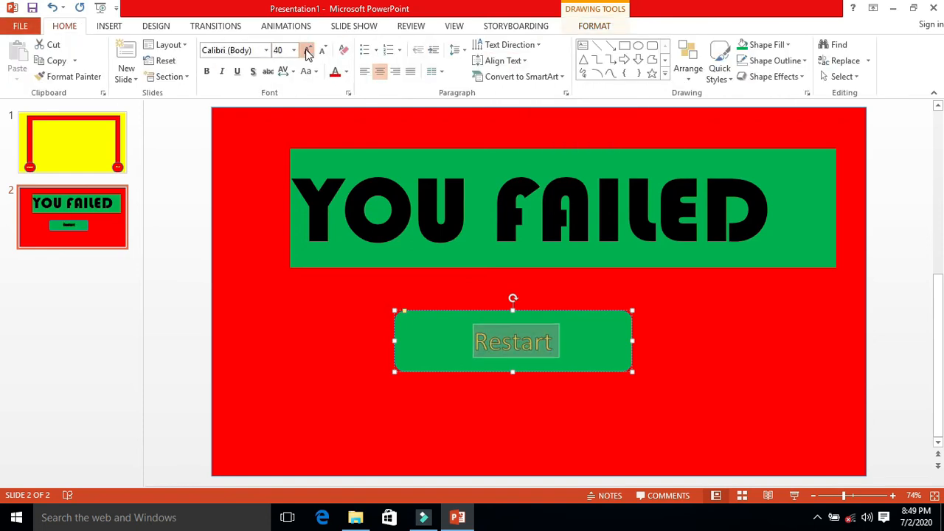
{"action": "left_click", "coordinate": [307, 50]}
{"action": "left_click", "coordinate": [307, 49]}
{"action": "left_click", "coordinate": [307, 49]}
{"action": "left_click", "coordinate": [307, 50]}
{"action": "left_click", "coordinate": [308, 49]}
{"action": "left_click", "coordinate": [308, 49]}
{"action": "left_click", "coordinate": [307, 49]}
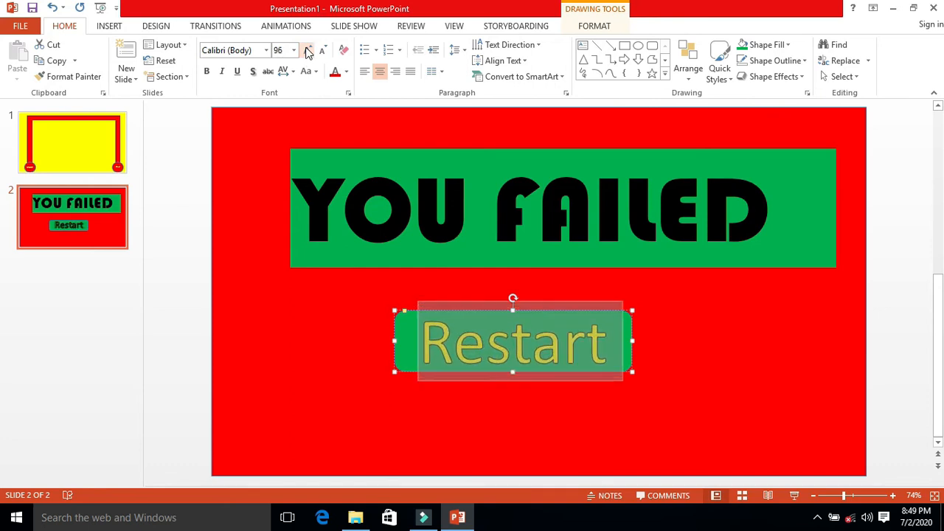
{"action": "left_click", "coordinate": [308, 50]}
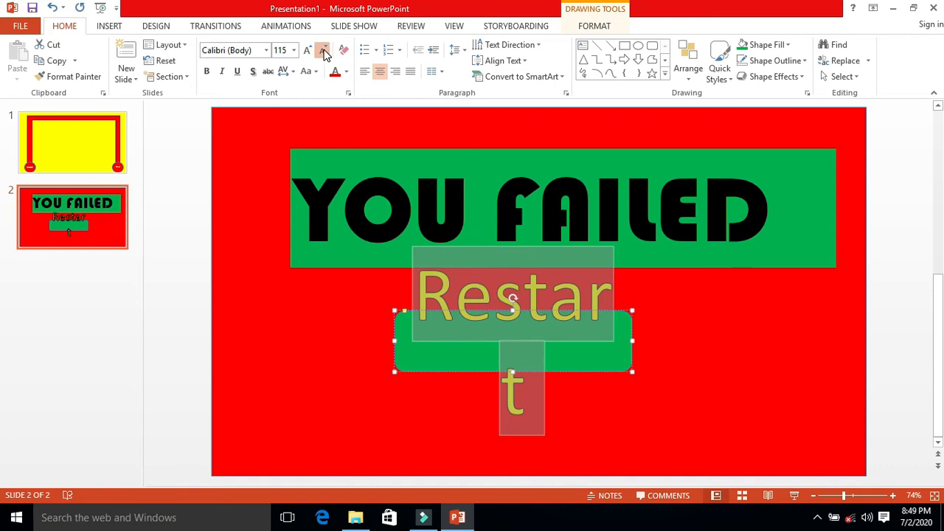
{"action": "left_click", "coordinate": [324, 50]}
{"action": "left_click", "coordinate": [324, 50]}
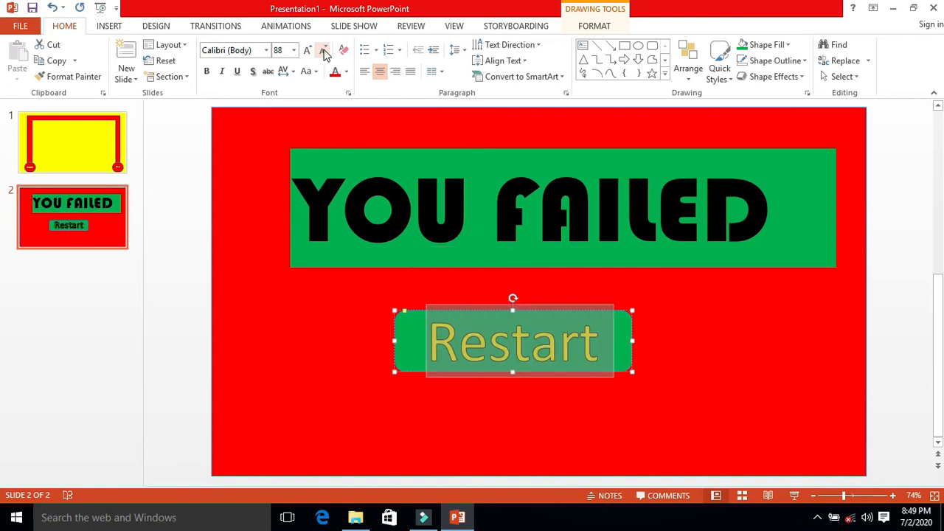
{"action": "left_click", "coordinate": [266, 49]}
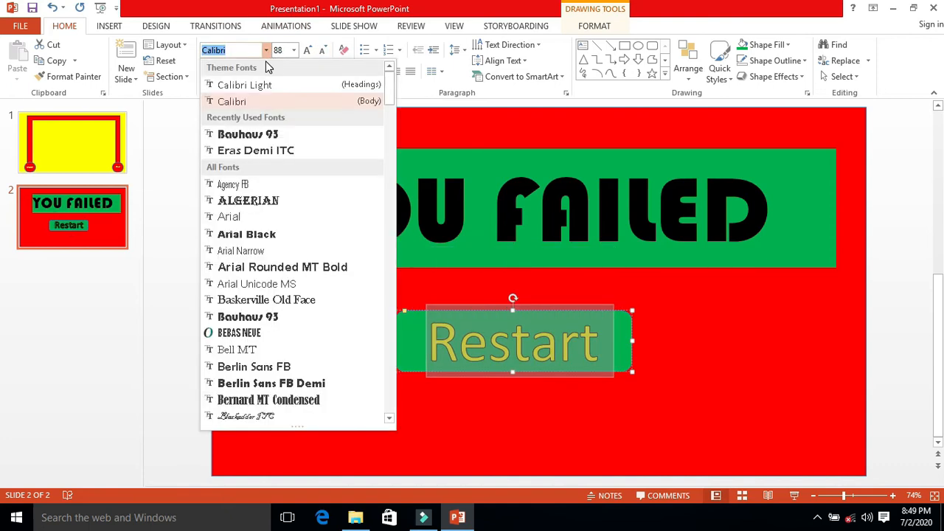
{"action": "left_click", "coordinate": [263, 368]}
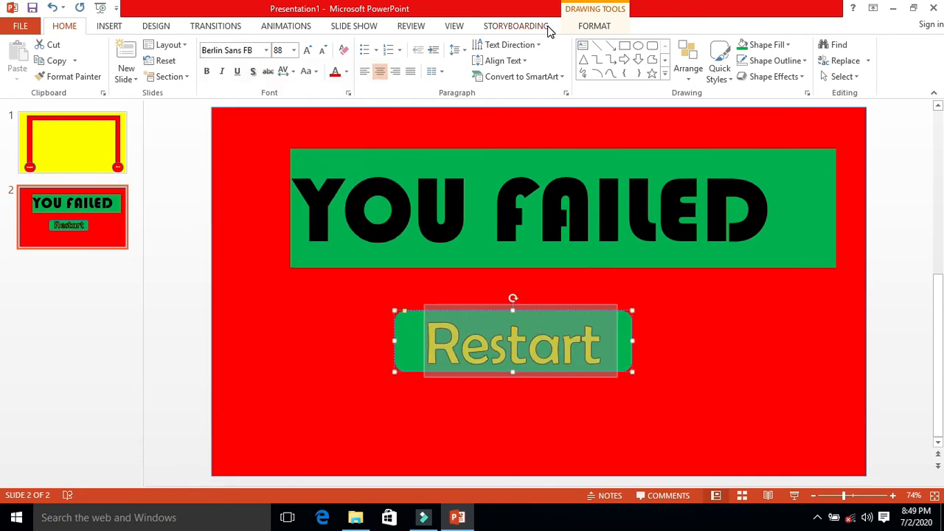
{"action": "left_click", "coordinate": [594, 30]}
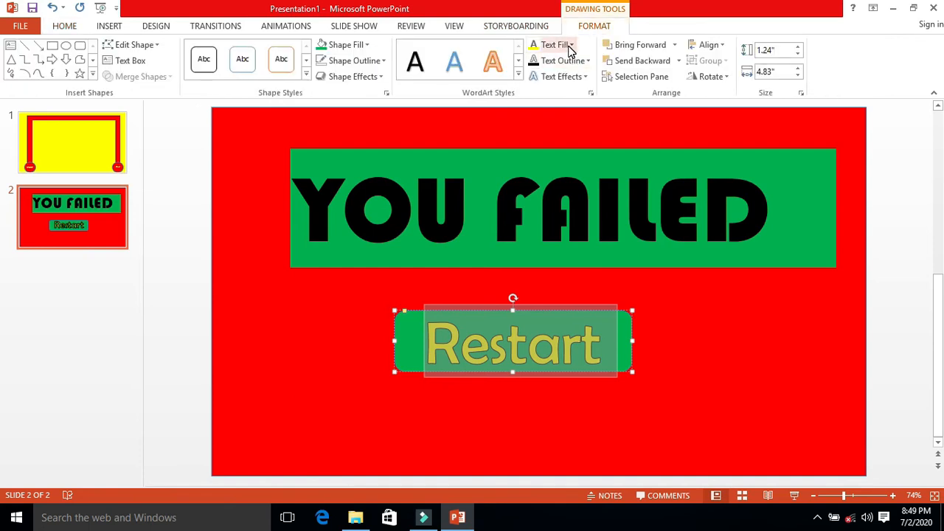
{"action": "left_click", "coordinate": [588, 61]}
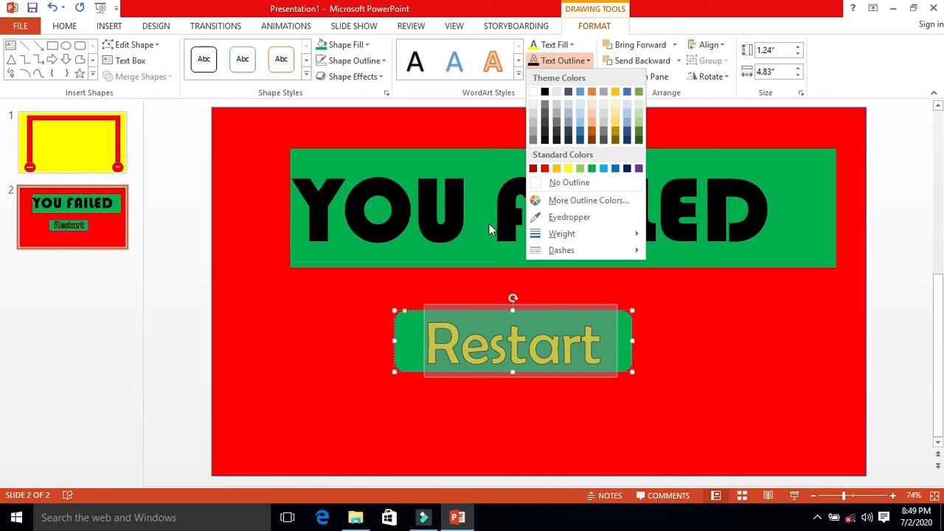
{"action": "left_click", "coordinate": [290, 310]}
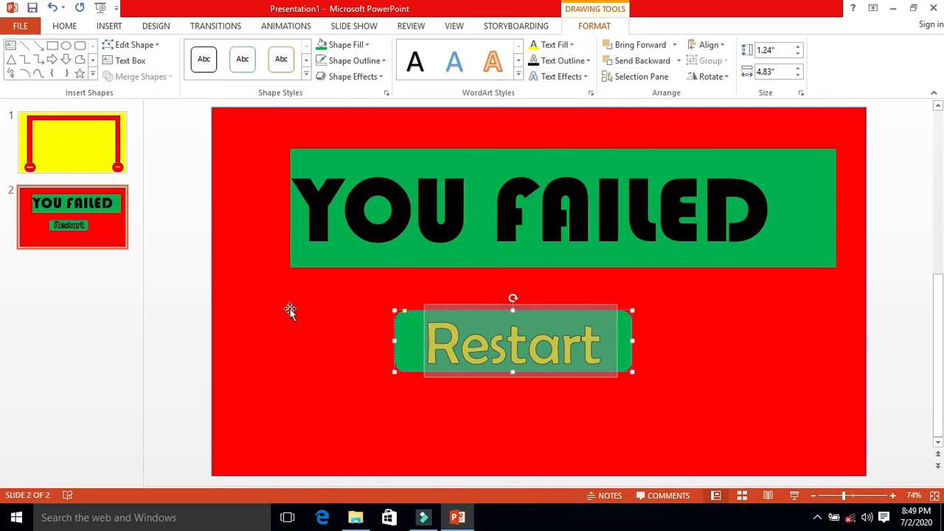
- Hyperlink the green "Restart" rounded rectangle to Slide 1 in this document
{"action": "left_click", "coordinate": [354, 360]}
{"action": "left_click", "coordinate": [400, 340]}
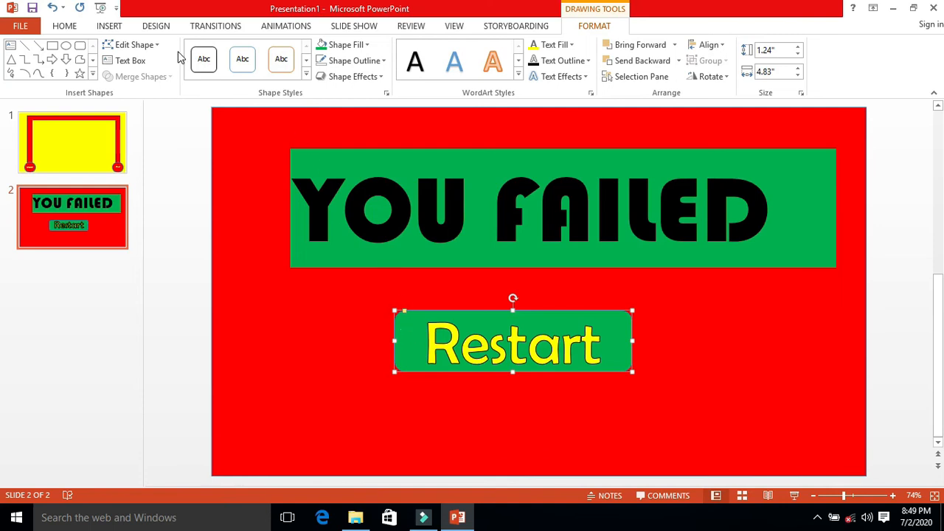
{"action": "left_click", "coordinate": [95, 28]}
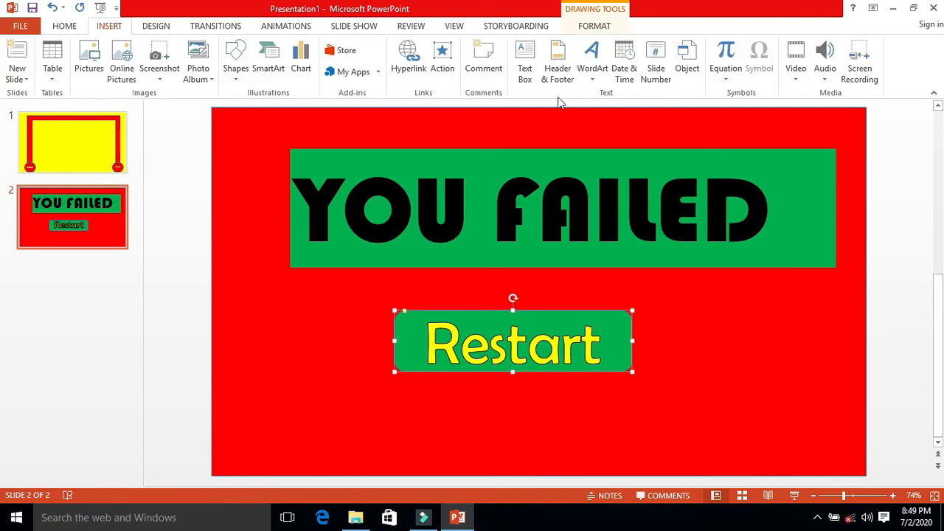
{"action": "left_click", "coordinate": [410, 59]}
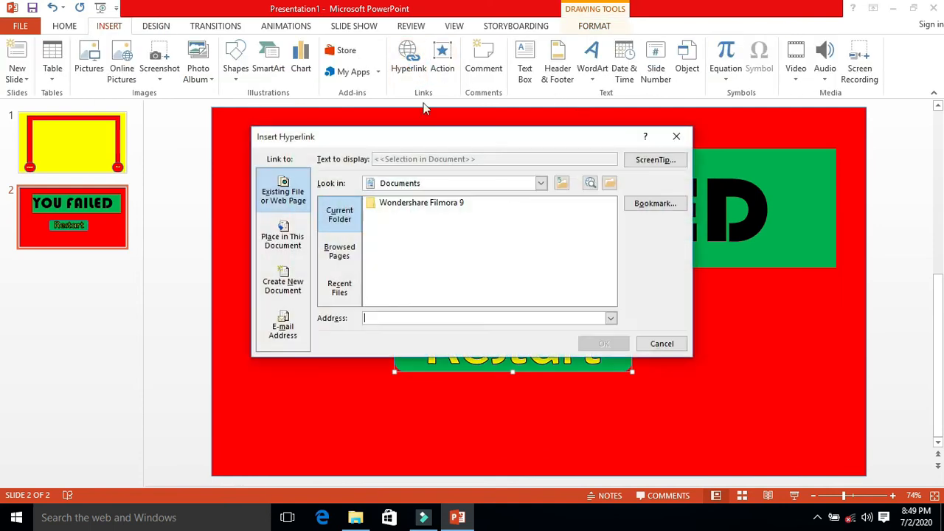
{"action": "left_click", "coordinate": [298, 236]}
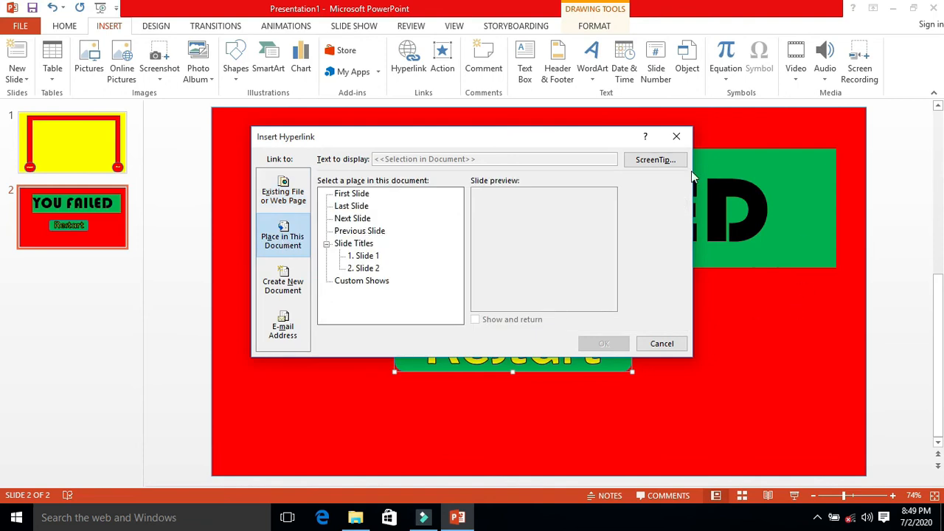
{"action": "left_click", "coordinate": [353, 199]}
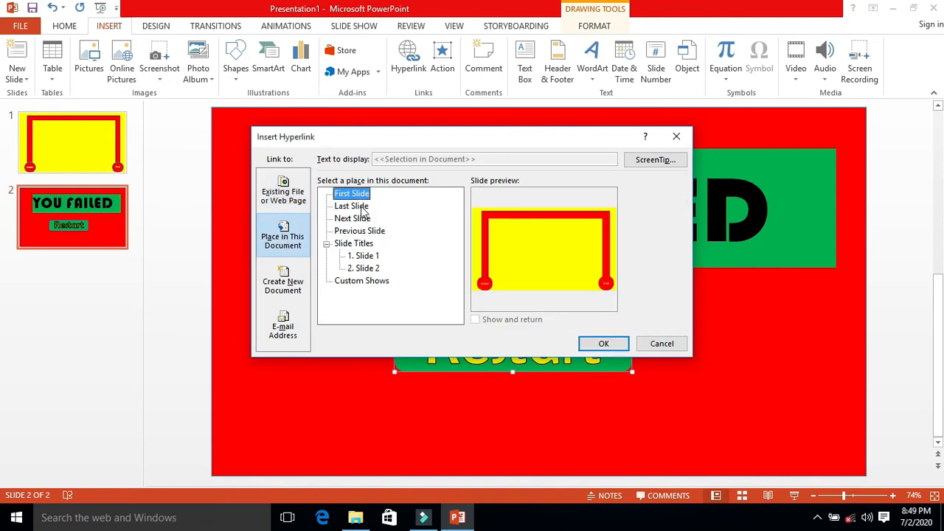
{"action": "left_click", "coordinate": [362, 255]}
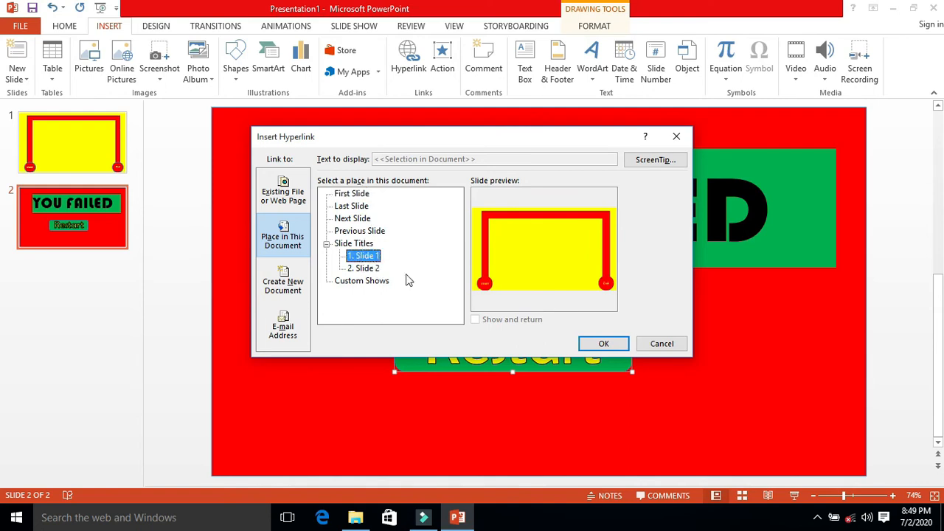
{"action": "left_click", "coordinate": [601, 344]}
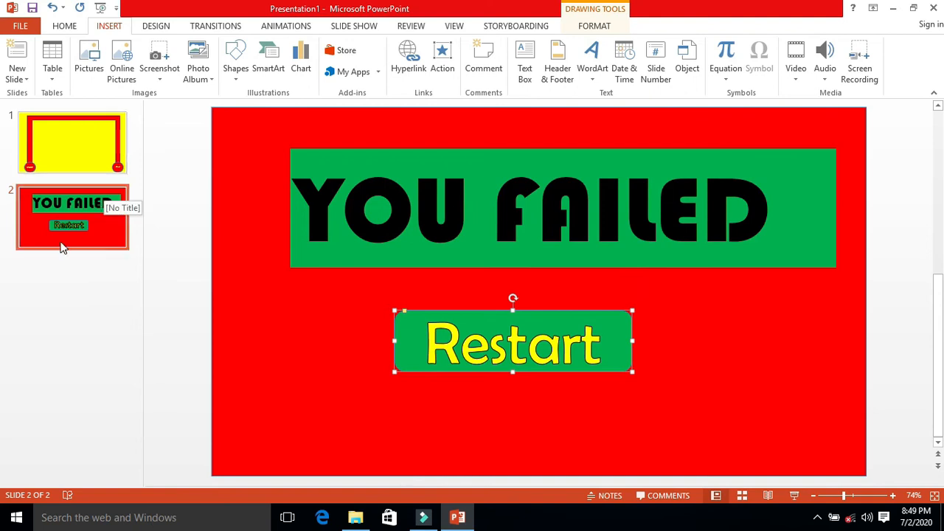
- Play the slide show from the "YOU FAILED" slide, test the Restart button's link, and return to editing the maze slide
{"action": "left_click", "coordinate": [344, 27]}
{"action": "left_click", "coordinate": [67, 81]}
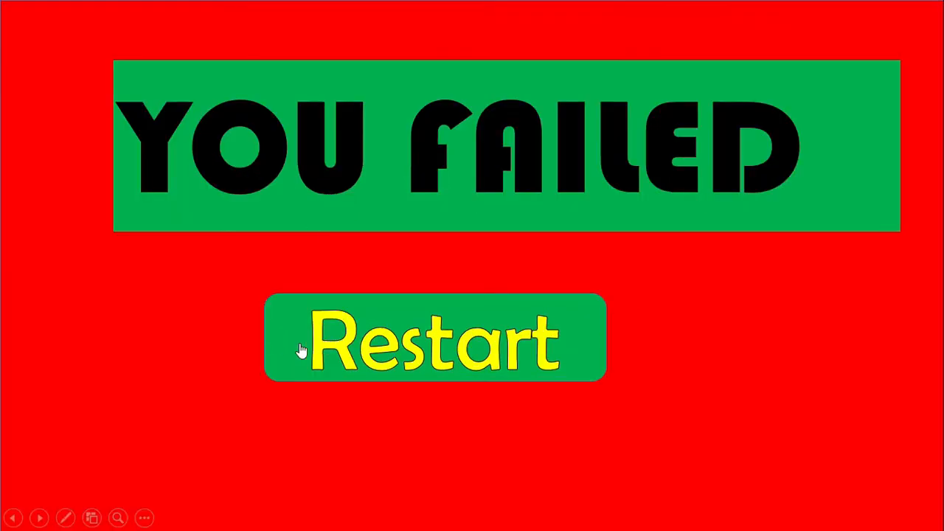
{"action": "left_click", "coordinate": [271, 347]}
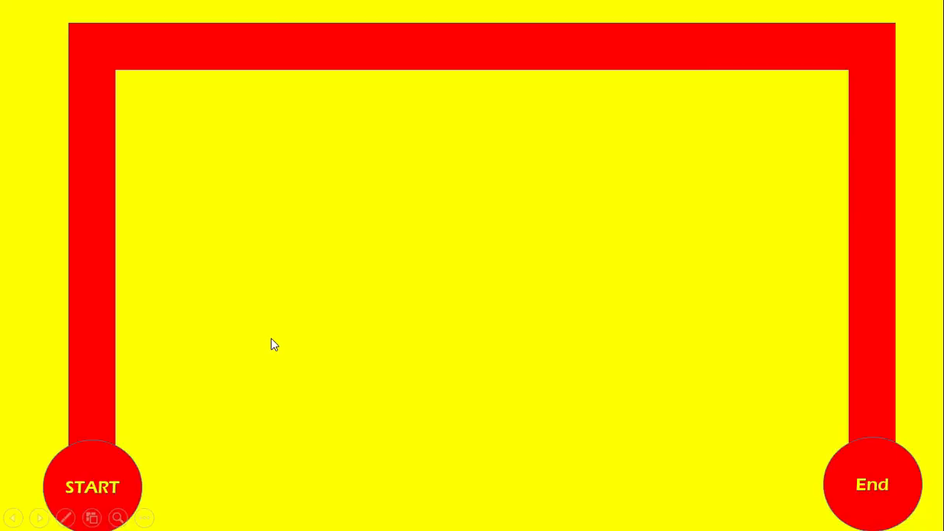
{"action": "left_click", "coordinate": [309, 171]}
{"action": "left_click", "coordinate": [123, 279]}
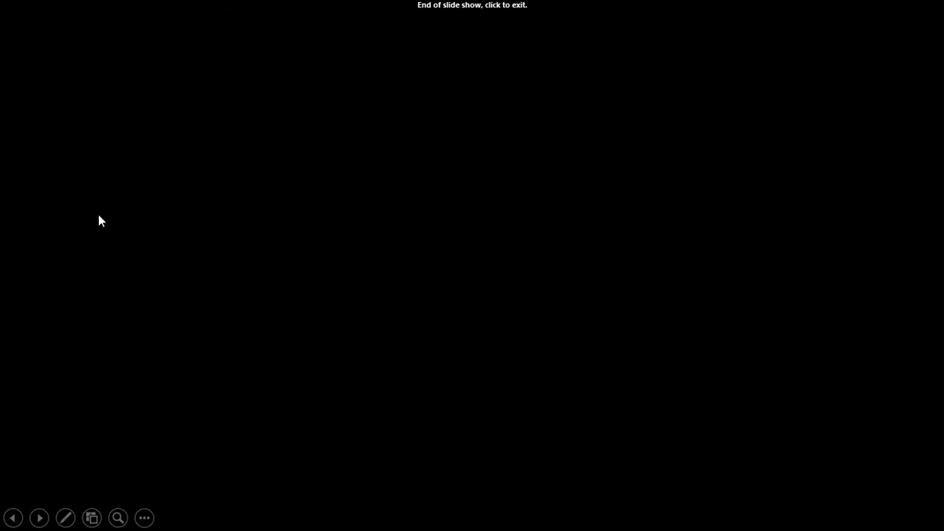
{"action": "left_click", "coordinate": [99, 219]}
{"action": "left_click", "coordinate": [43, 159]}
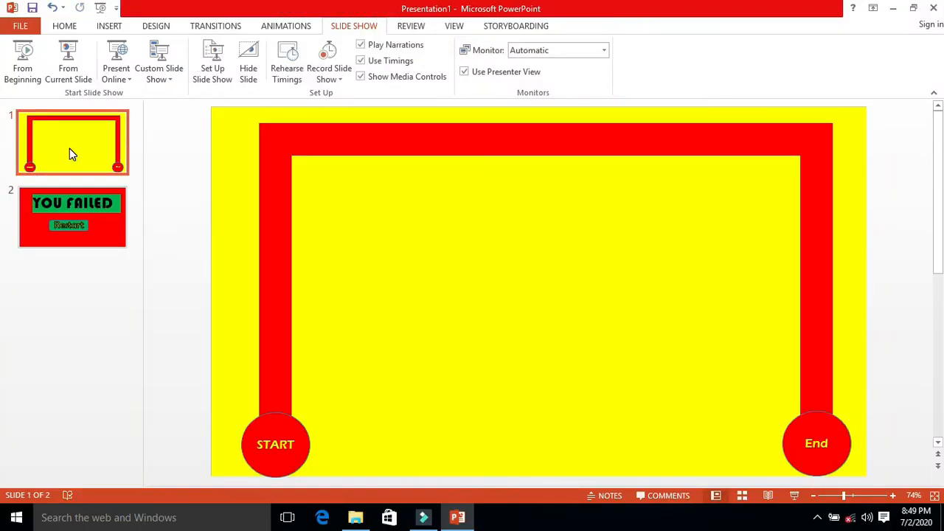
- Give the maze slide's yellow background shape a mouse-over action that hyperlinks to Slide 2
{"action": "left_click", "coordinate": [434, 203]}
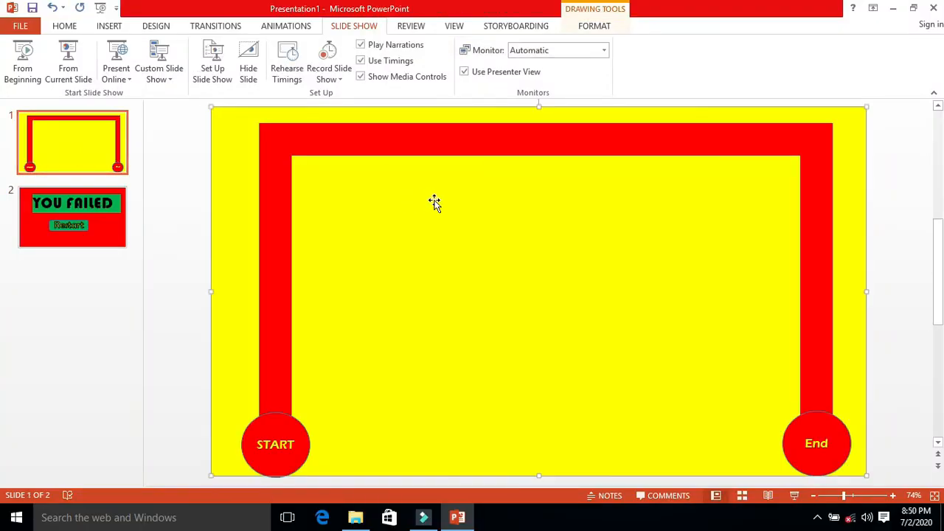
{"action": "left_click", "coordinate": [111, 26]}
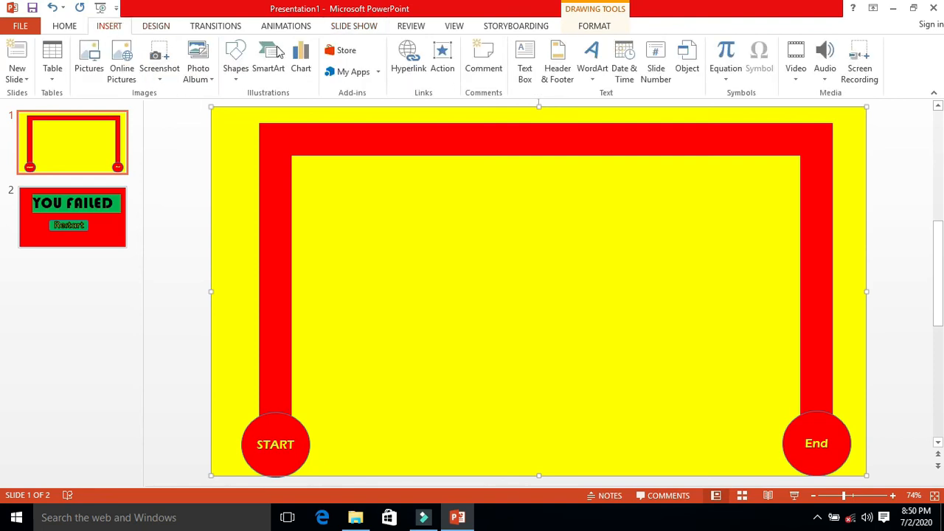
{"action": "left_click", "coordinate": [441, 65]}
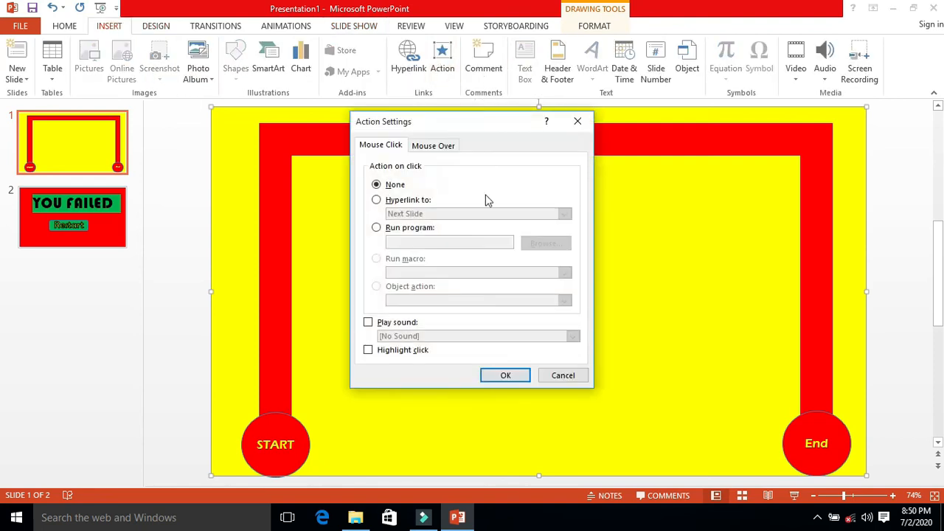
{"action": "left_click", "coordinate": [436, 149]}
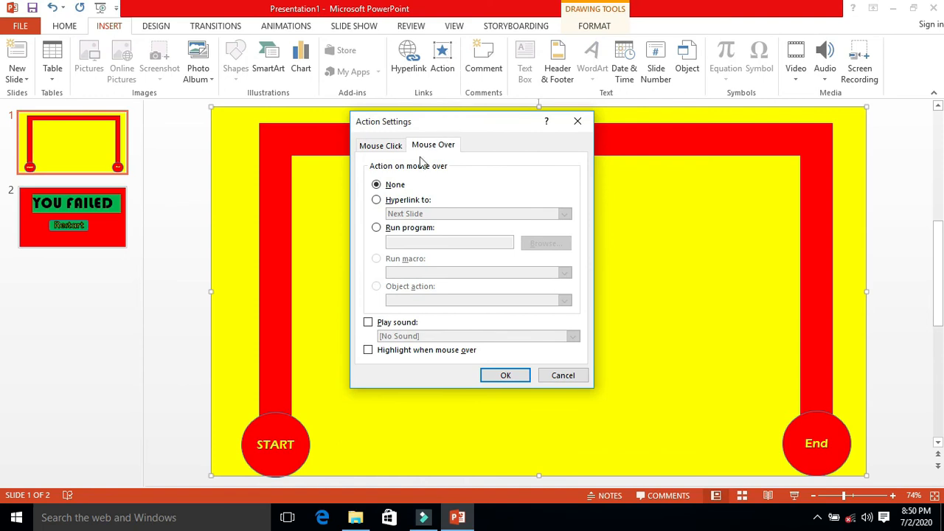
{"action": "left_click", "coordinate": [377, 200]}
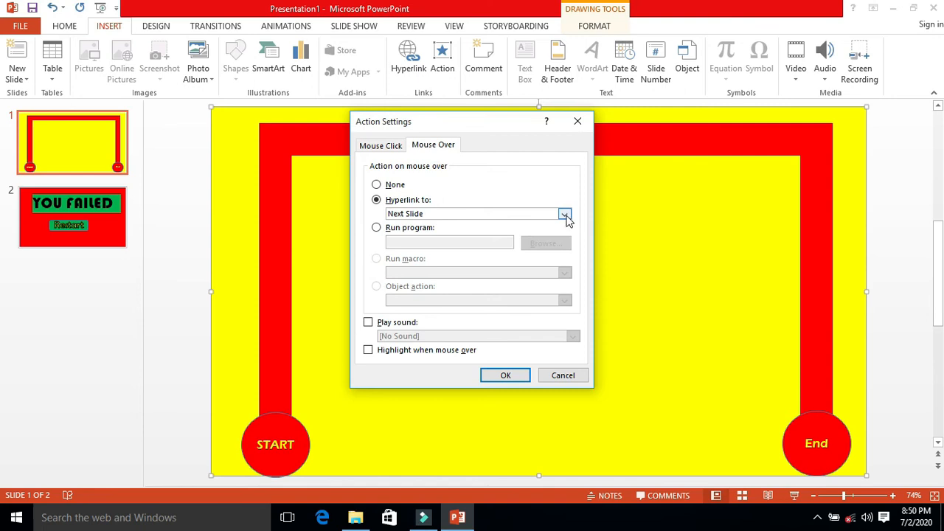
{"action": "left_click", "coordinate": [565, 215]}
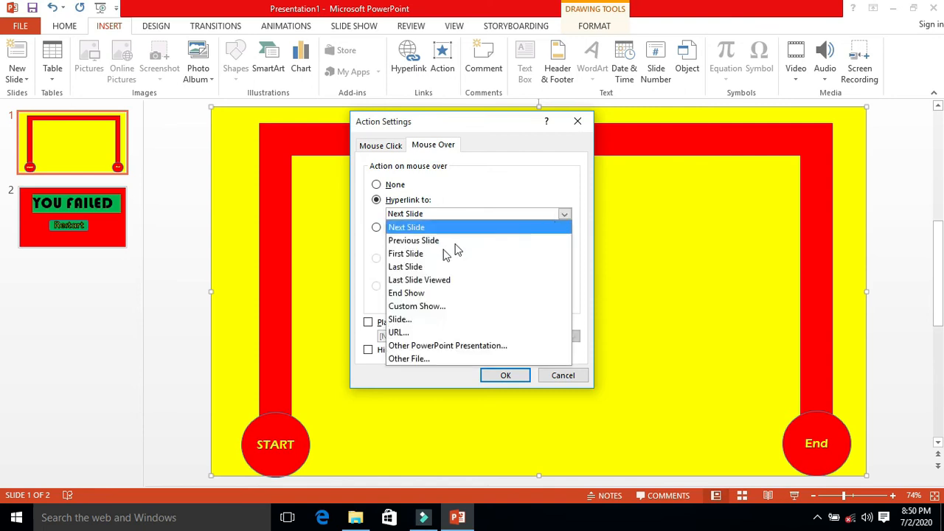
{"action": "left_click", "coordinate": [420, 323]}
{"action": "left_click", "coordinate": [344, 204]}
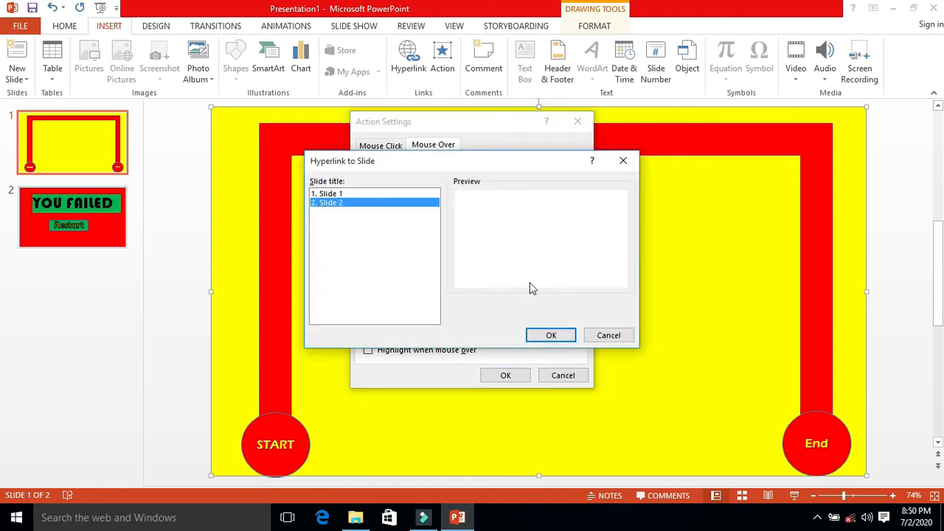
{"action": "left_click", "coordinate": [547, 335]}
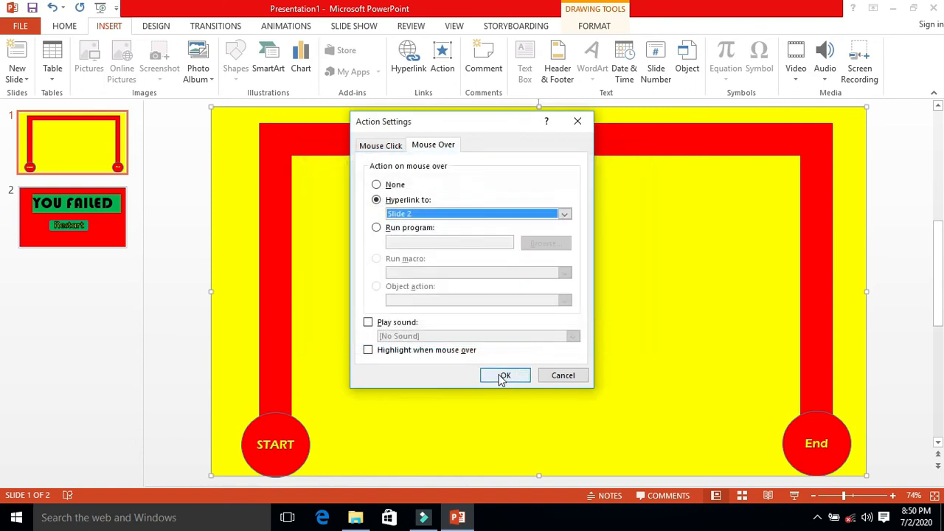
- Add the Explosion sound to the yellow background's mouse-over action and apply the action settings
{"action": "left_click", "coordinate": [368, 322]}
{"action": "left_click", "coordinate": [572, 337]}
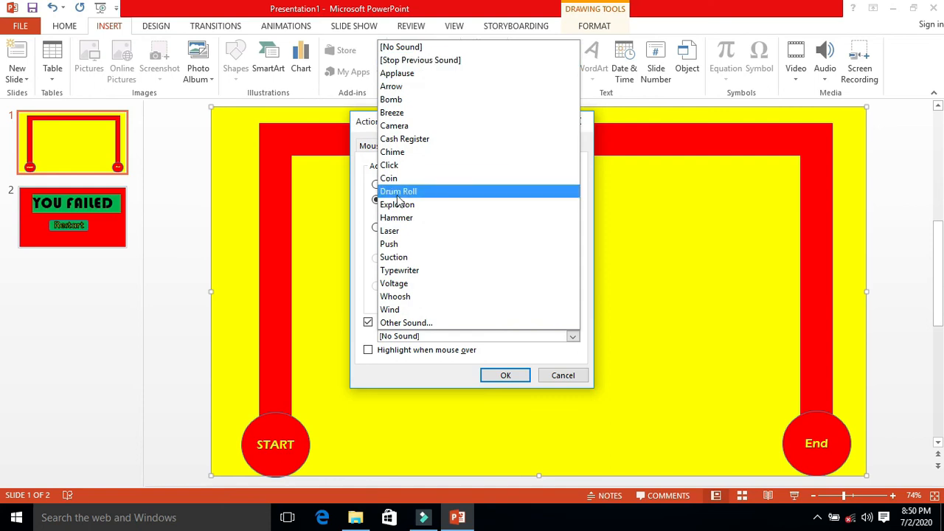
{"action": "left_click", "coordinate": [414, 233]}
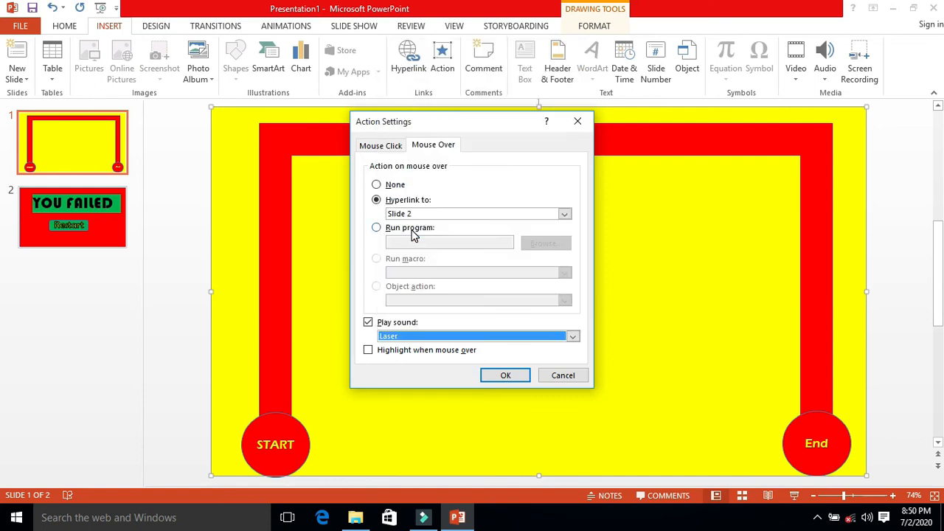
{"action": "left_click", "coordinate": [573, 337]}
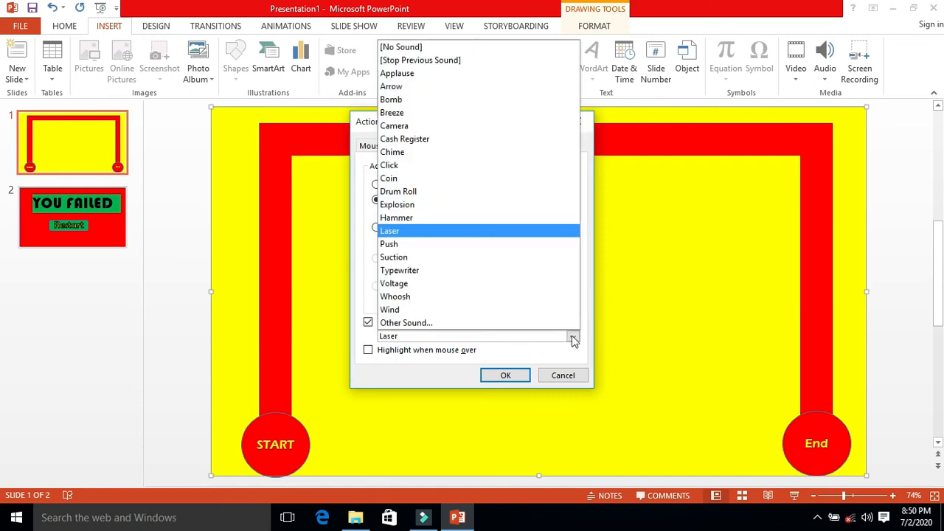
{"action": "left_click", "coordinate": [428, 208]}
{"action": "left_click", "coordinate": [505, 375]}
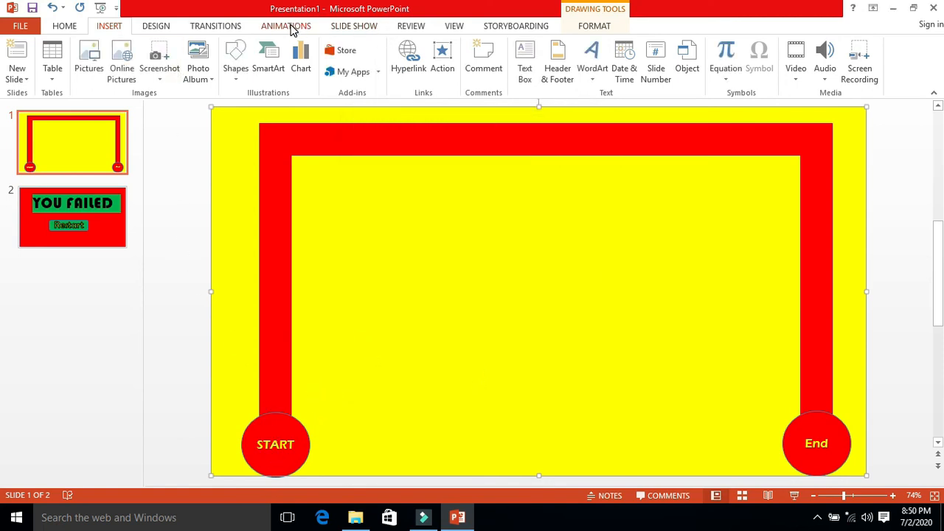
- Play the slide show from the beginning and test leaving the red path near START, followed by restarting the game
{"action": "left_click", "coordinate": [299, 28]}
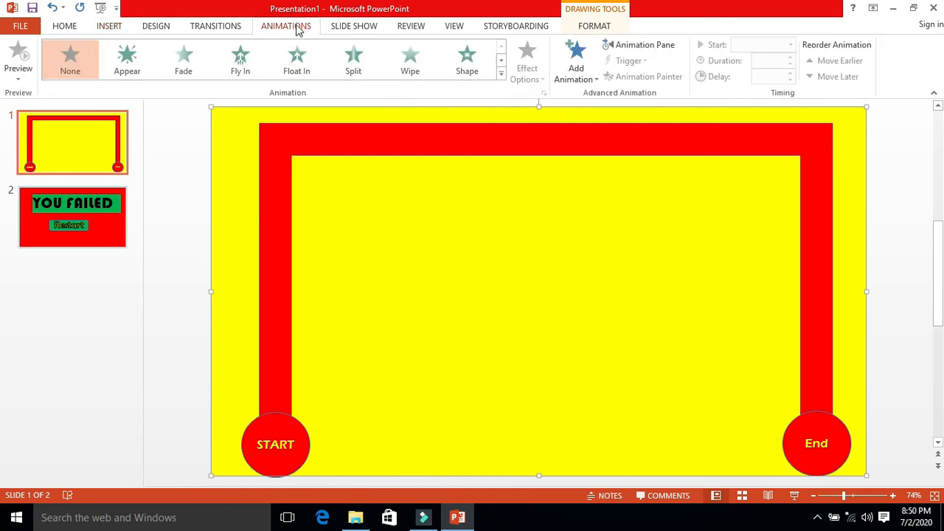
{"action": "left_click", "coordinate": [341, 31]}
{"action": "left_click", "coordinate": [23, 63]}
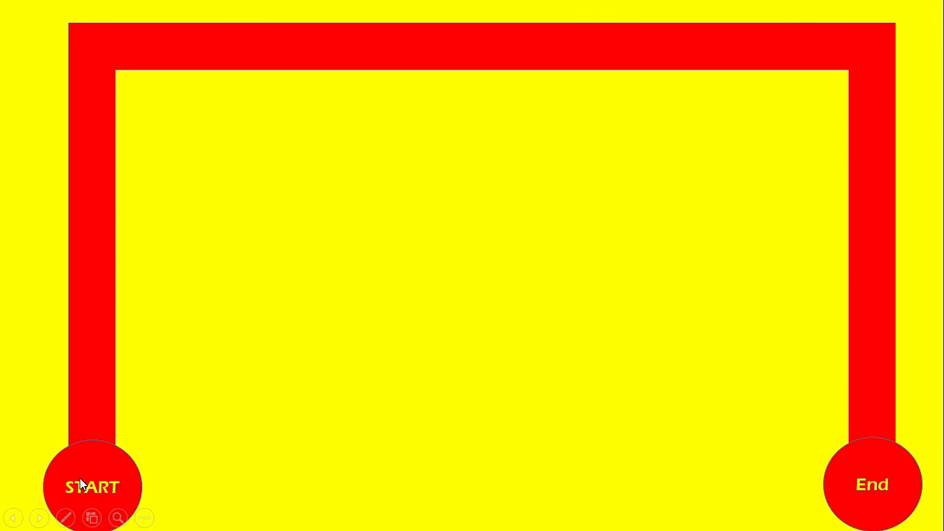
{"action": "mouse_move", "coordinate": [170, 440]}
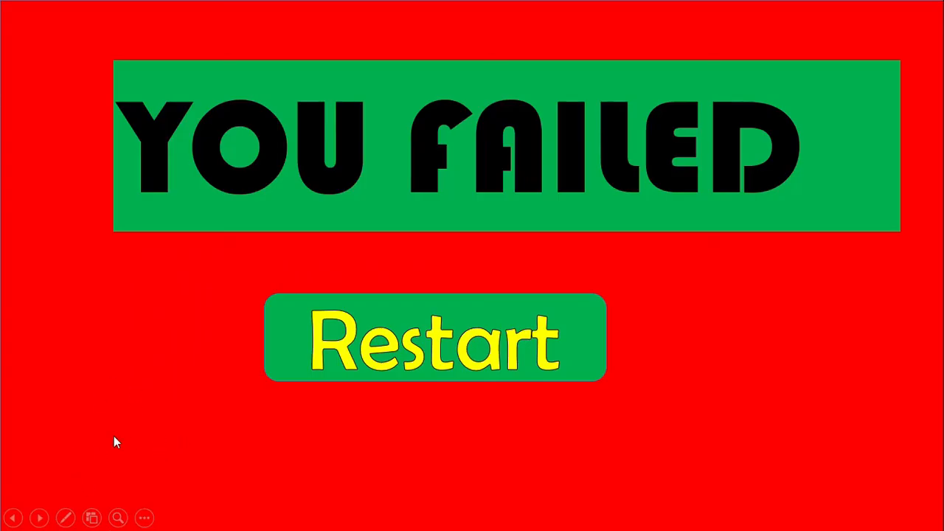
{"action": "left_click", "coordinate": [277, 349]}
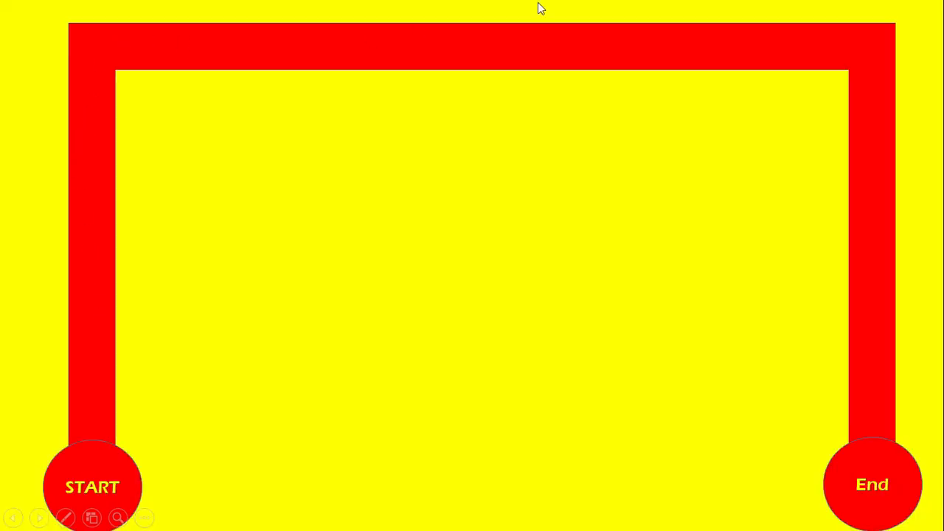
- Test the mouse-over failure at several other spots of the yellow area, restart each time, reach the End circle and exit the show
{"action": "mouse_move", "coordinate": [467, 231]}
{"action": "left_click", "coordinate": [372, 319]}
{"action": "mouse_move", "coordinate": [240, 358]}
{"action": "left_click", "coordinate": [416, 329]}
{"action": "mouse_move", "coordinate": [910, 172]}
{"action": "left_click", "coordinate": [495, 346]}
{"action": "mouse_move", "coordinate": [131, 455]}
{"action": "left_click", "coordinate": [338, 358]}
{"action": "left_click", "coordinate": [870, 471]}
{"action": "left_click", "coordinate": [762, 406]}
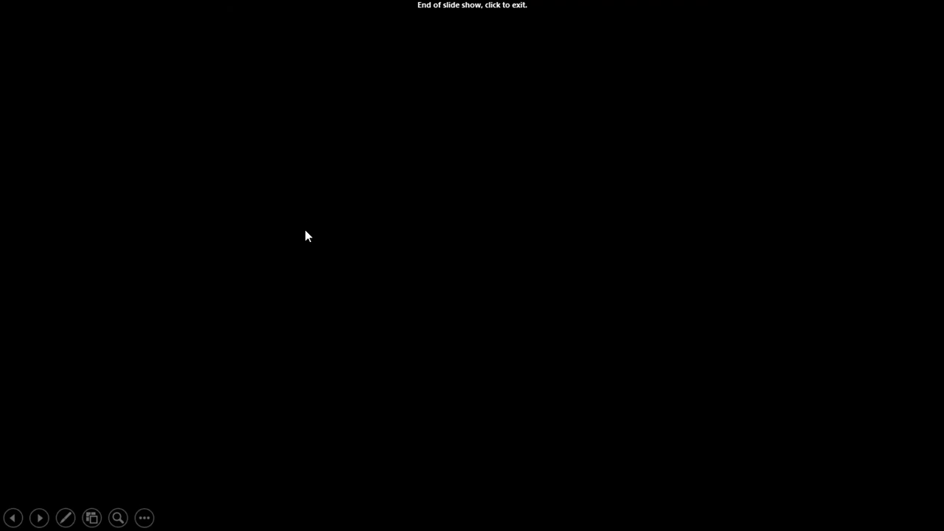
{"action": "left_click", "coordinate": [305, 235]}
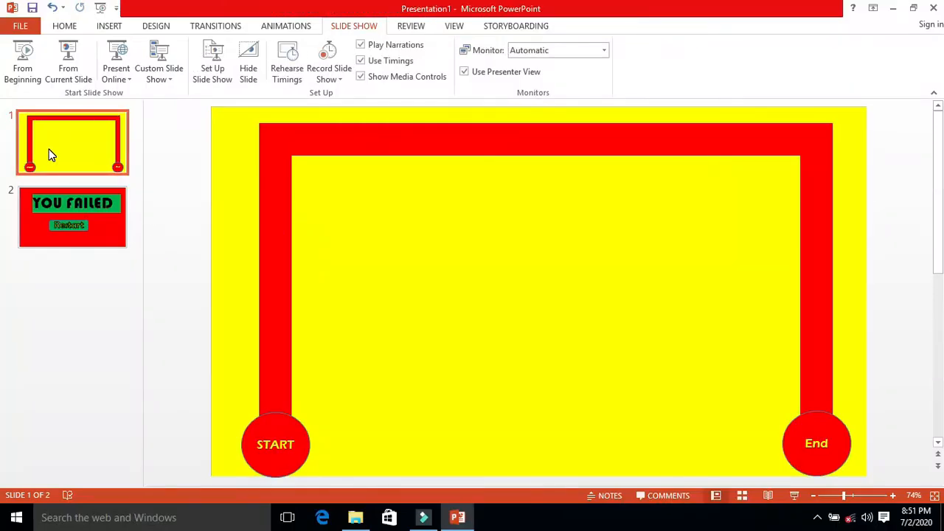
{"action": "left_click", "coordinate": [276, 423]}
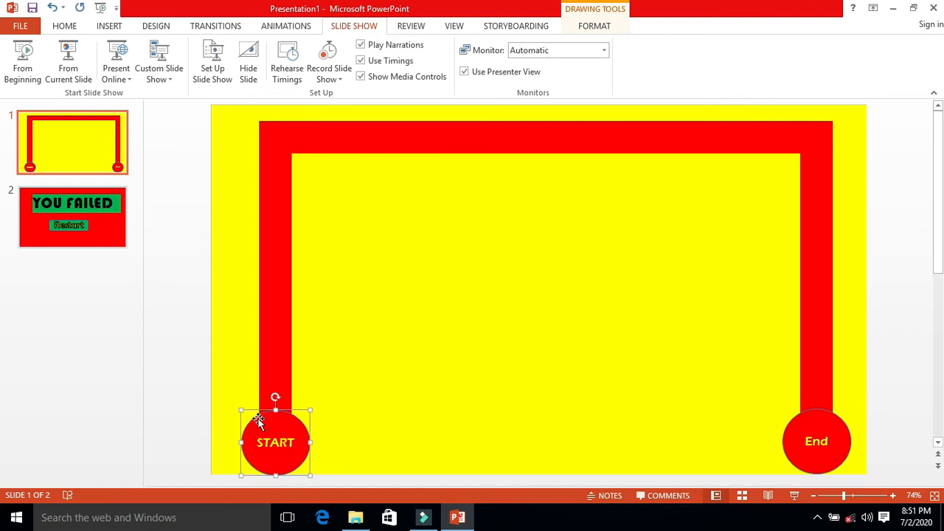
{"action": "right_click", "coordinate": [112, 147]}
{"action": "left_click", "coordinate": [56, 263]}
{"action": "right_click", "coordinate": [391, 404]}
{"action": "left_click", "coordinate": [809, 457]}
{"action": "left_click", "coordinate": [807, 453]}
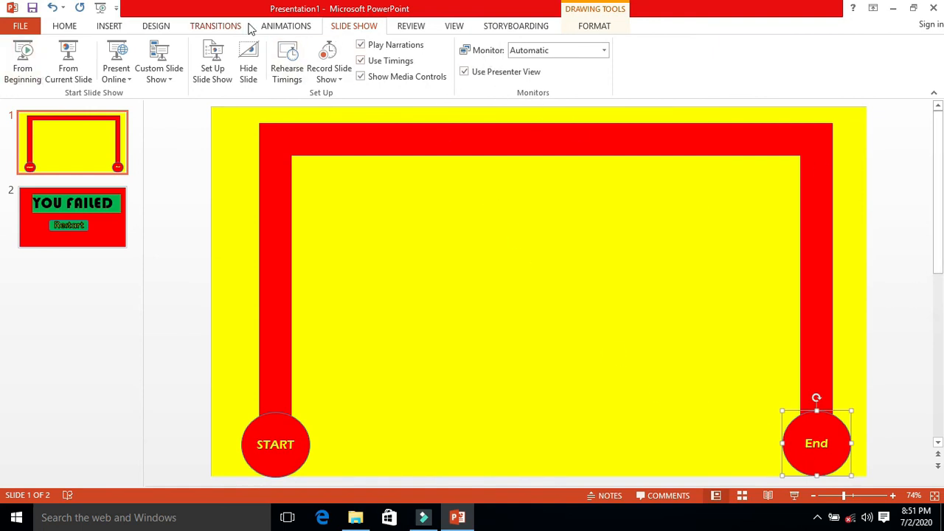
{"action": "left_click", "coordinate": [110, 28]}
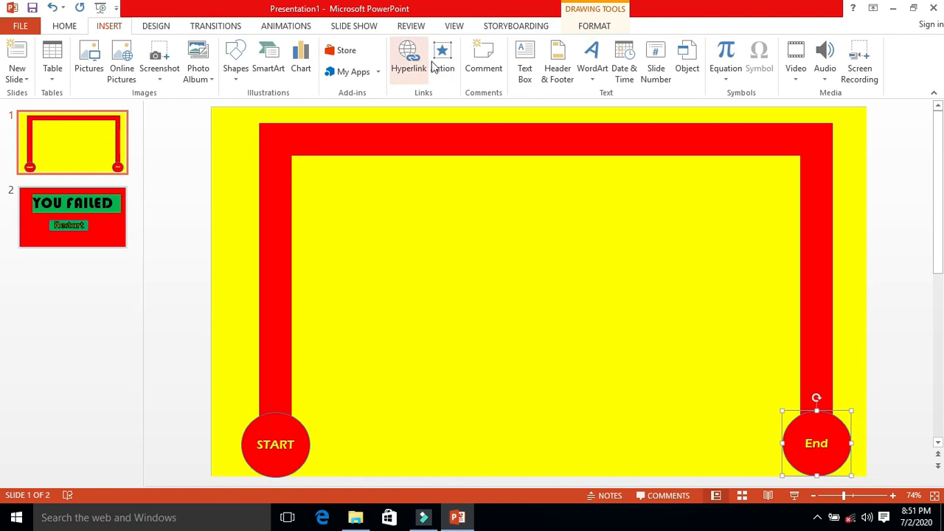
{"action": "left_click", "coordinate": [442, 65]}
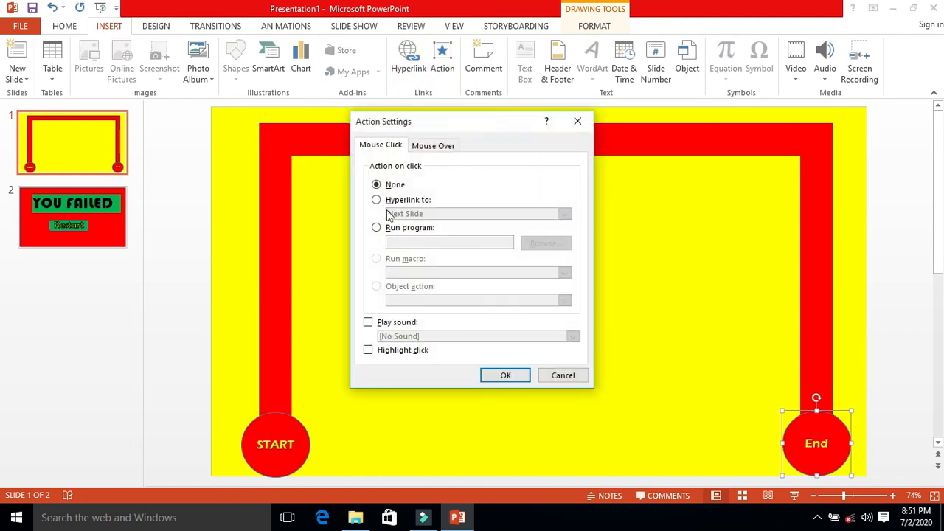
{"action": "left_click", "coordinate": [377, 200]}
{"action": "left_click", "coordinate": [443, 214]}
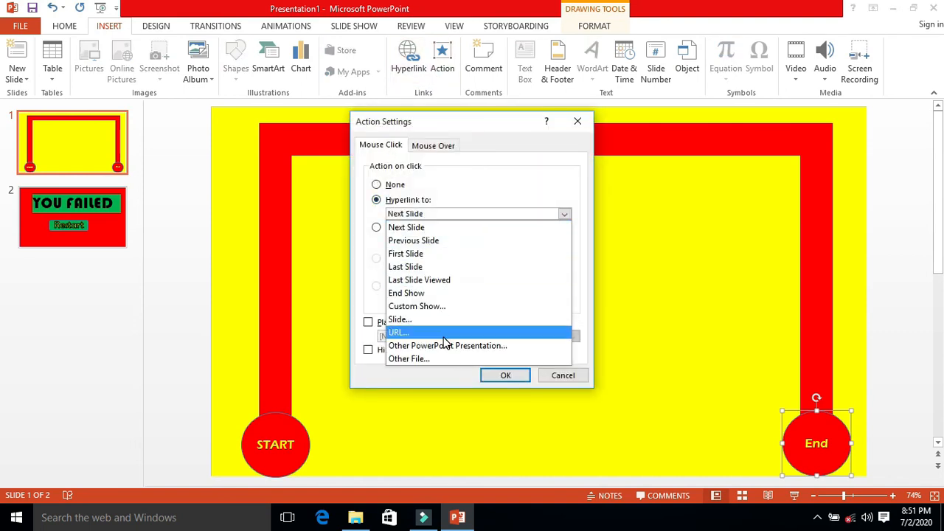
{"action": "left_click", "coordinate": [400, 320]}
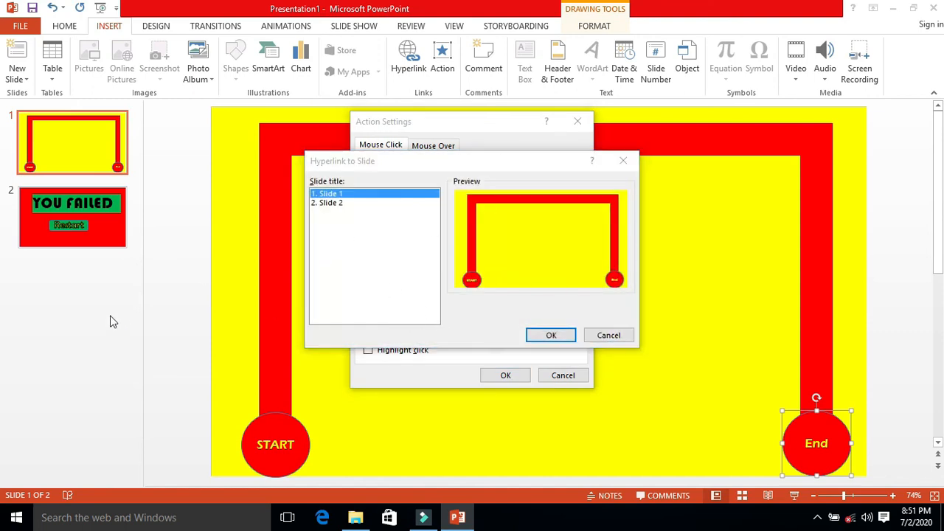
{"action": "left_click", "coordinate": [622, 335]}
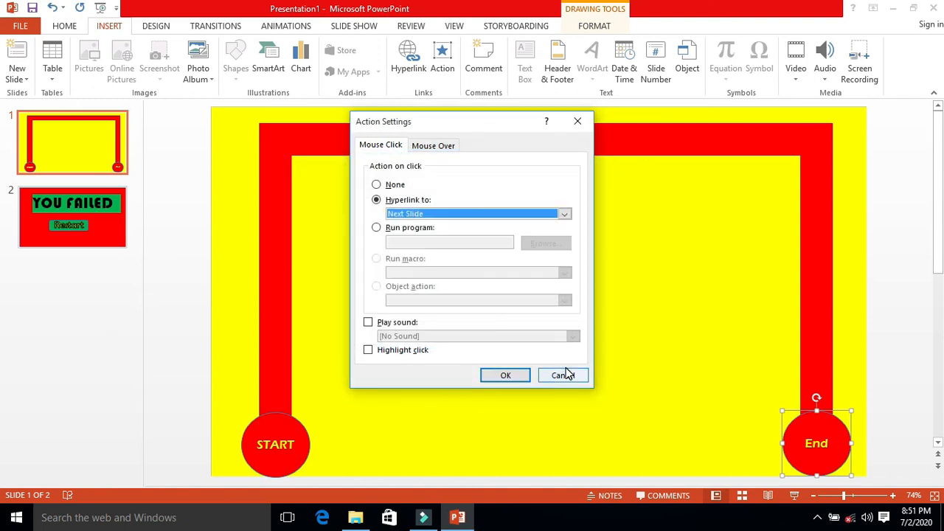
{"action": "left_click", "coordinate": [563, 374]}
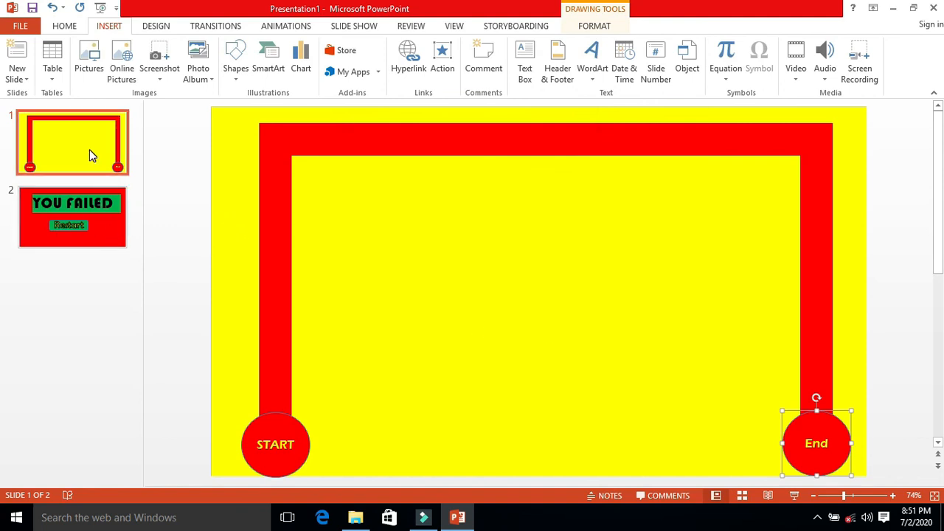